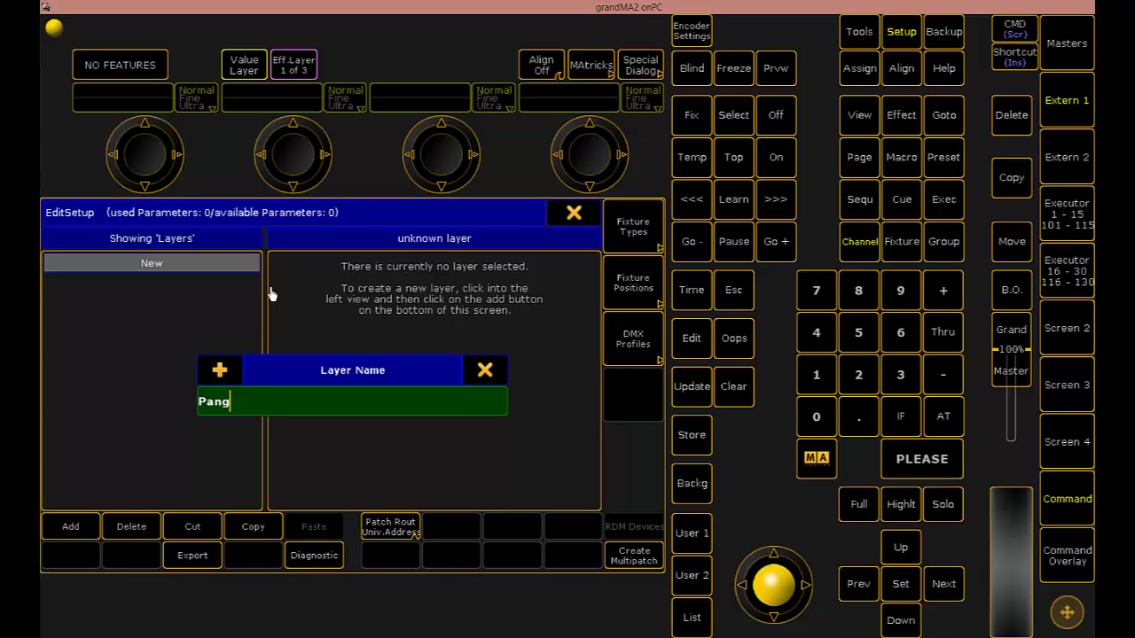
- Confirm the layer name Pangolin, then import the FB3 Beyond LS Designer fixture type from the DJH MASTICK drive
key(Return)
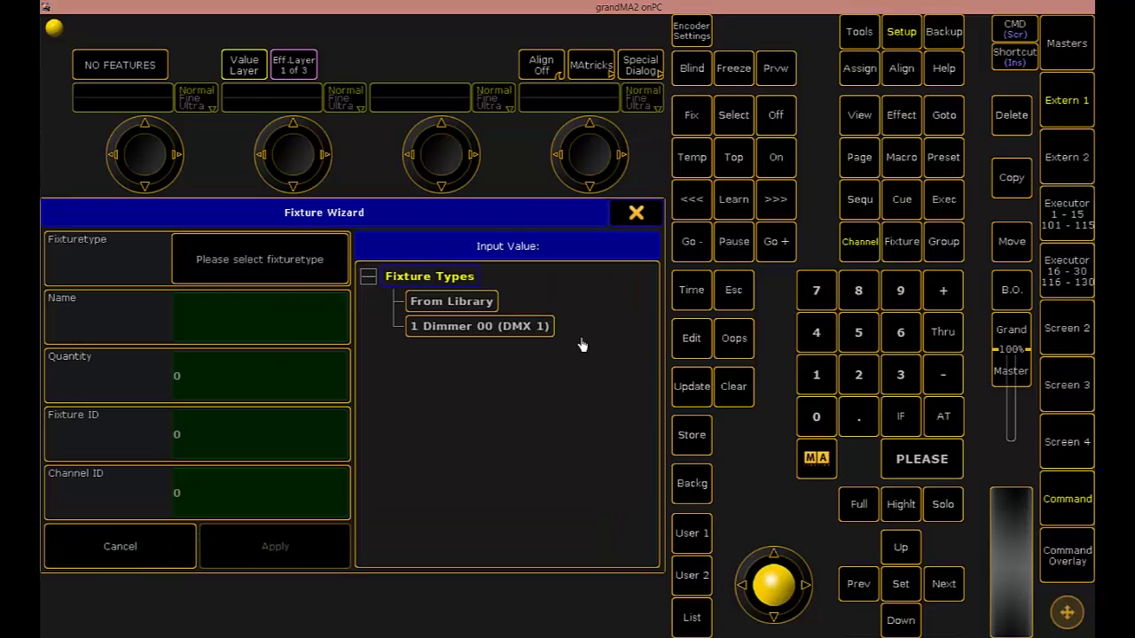
click(644, 220)
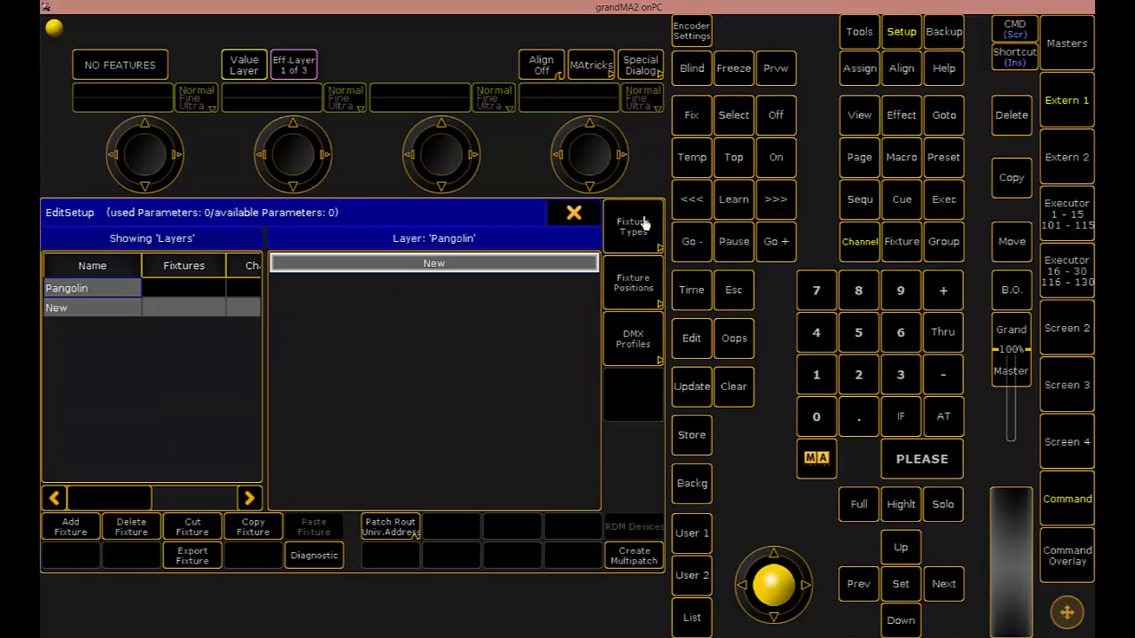
click(635, 227)
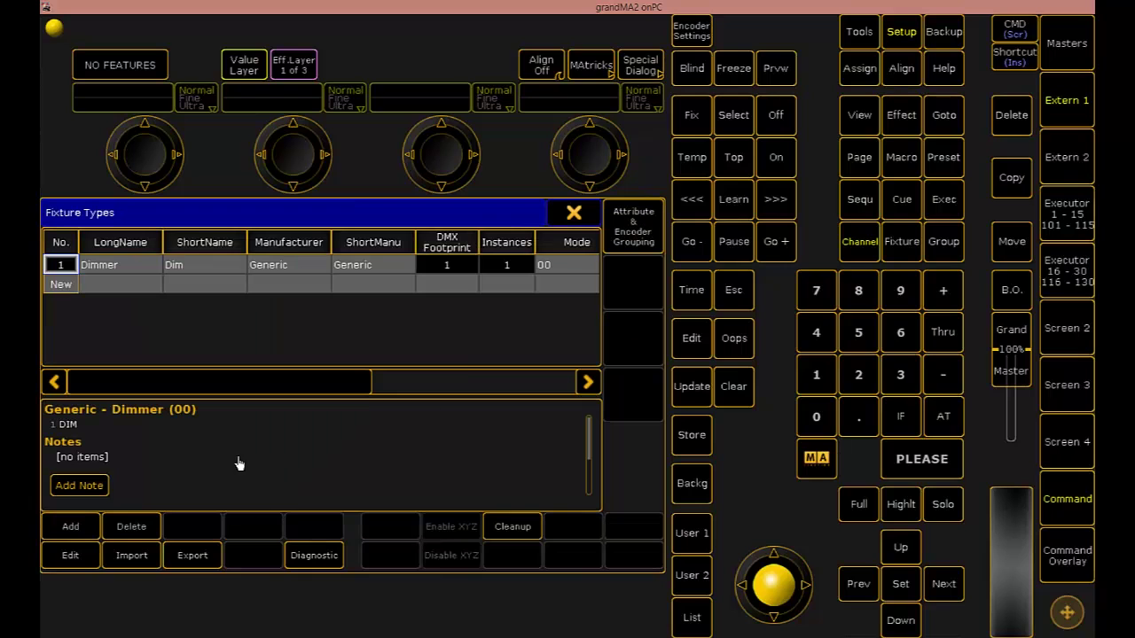
click(133, 555)
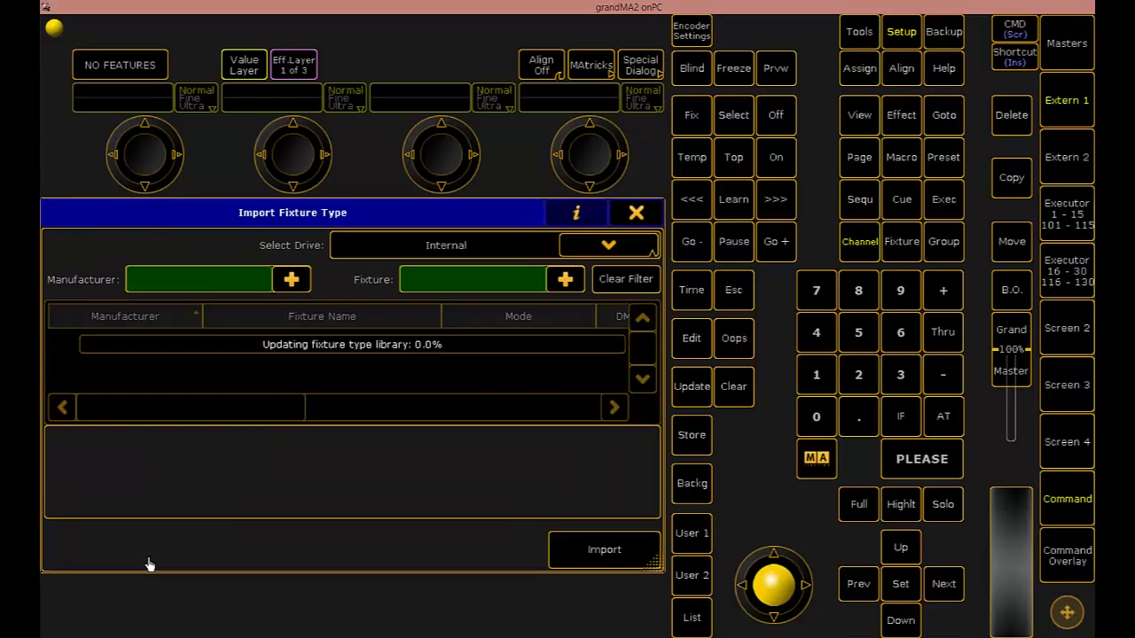
click(596, 253)
click(412, 307)
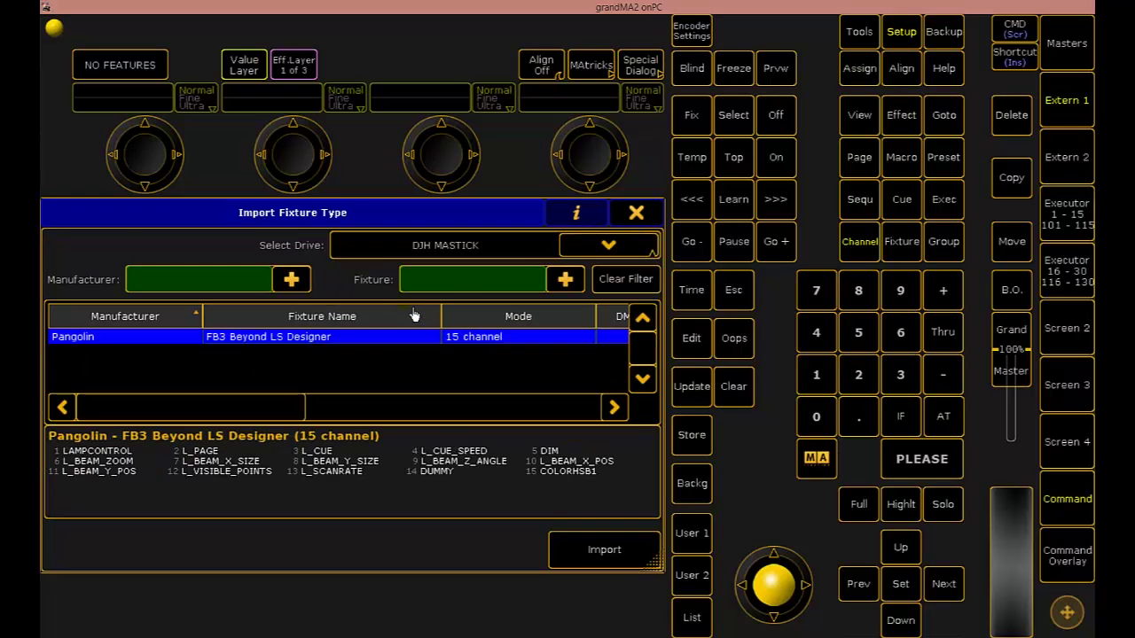
click(305, 340)
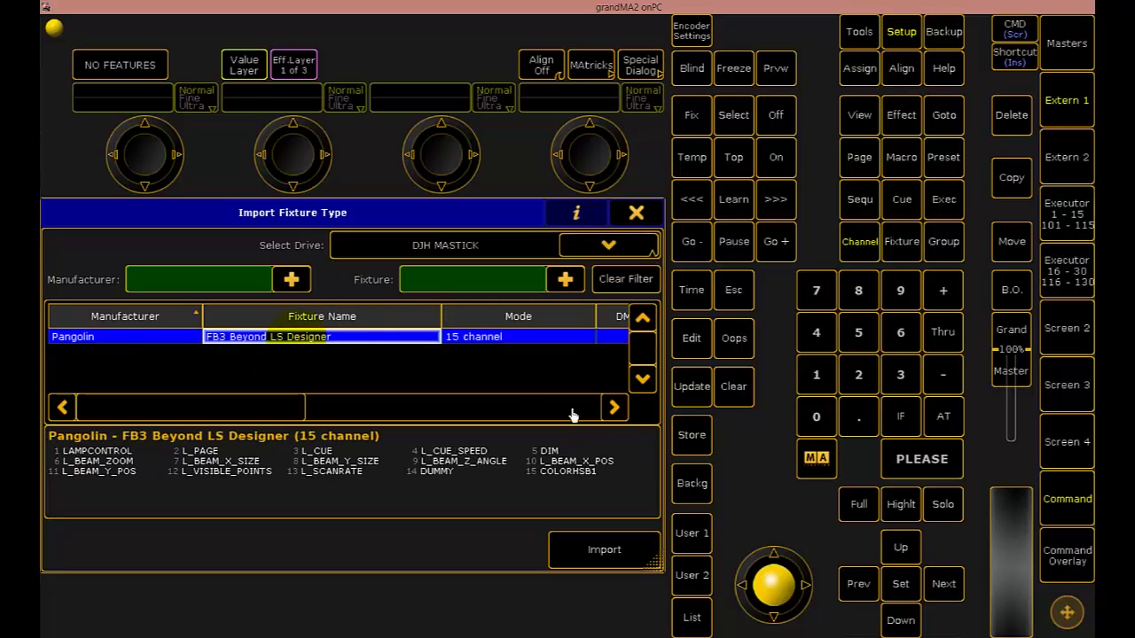
click(601, 569)
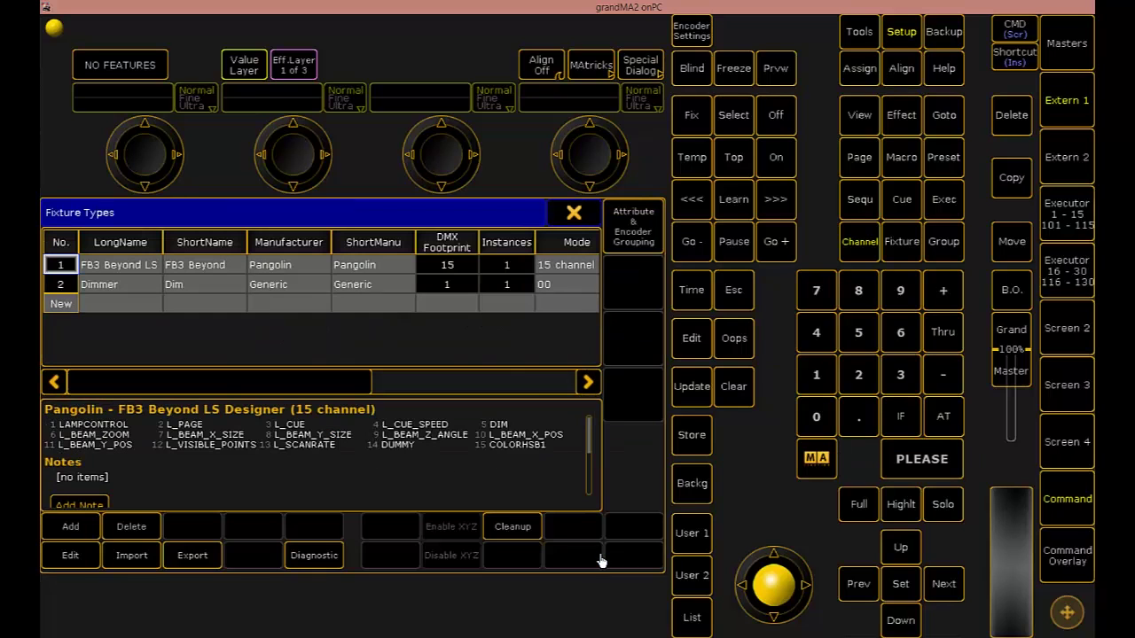
click(591, 223)
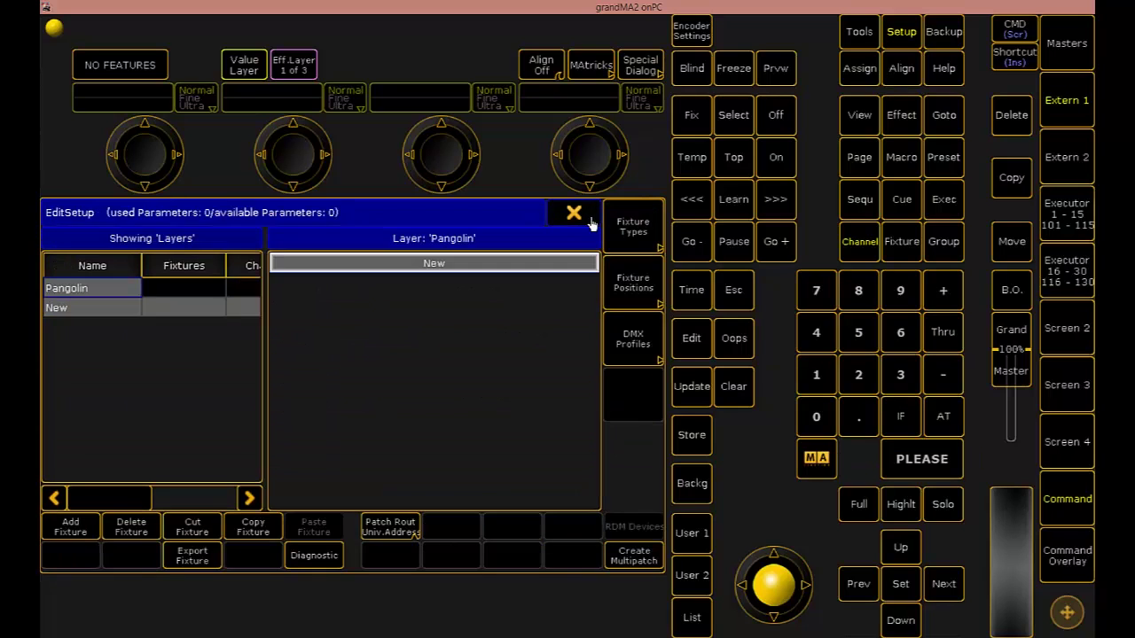
- Add one FB3 Beyond LS Designer 15-channel fixture, ID 100, patched at 10.001, to Pangolin
click(87, 290)
click(459, 265)
click(71, 527)
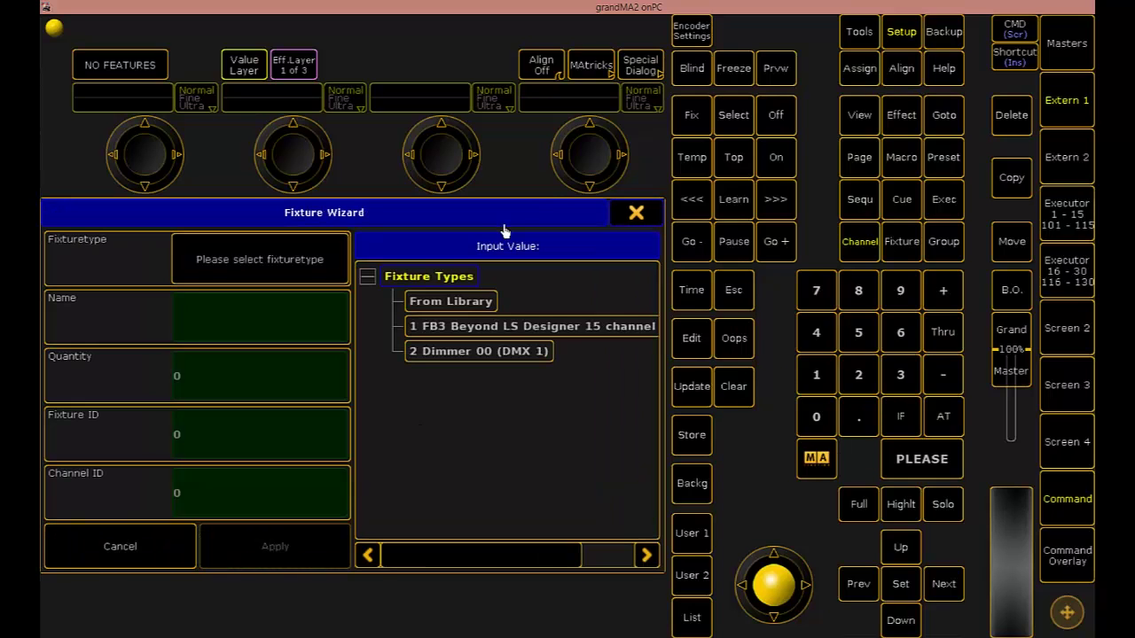
click(496, 334)
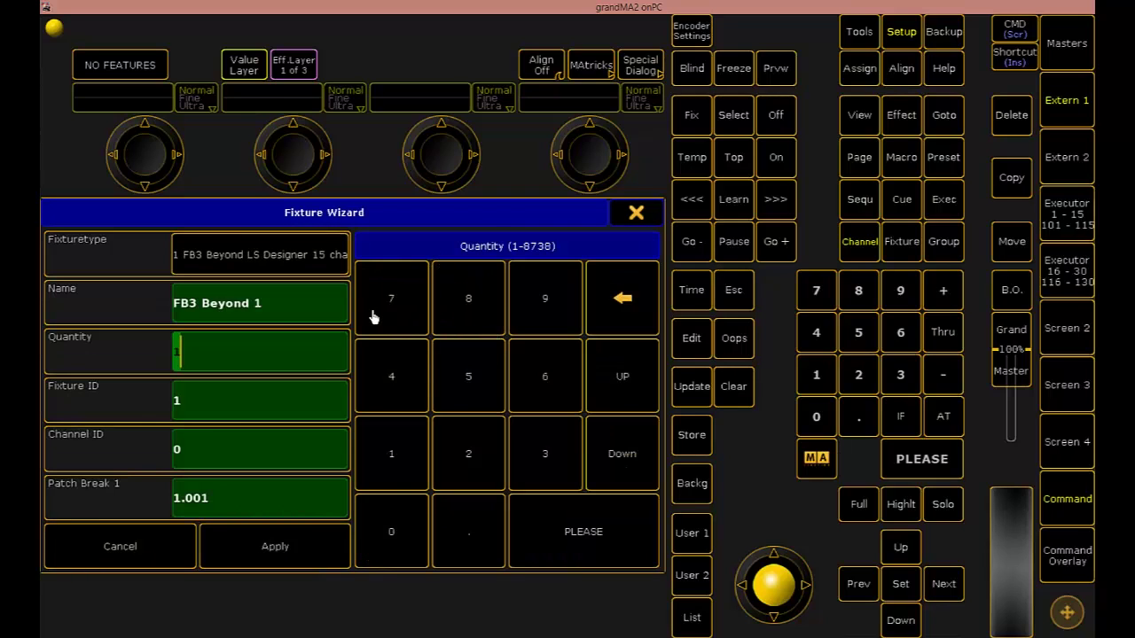
click(255, 420)
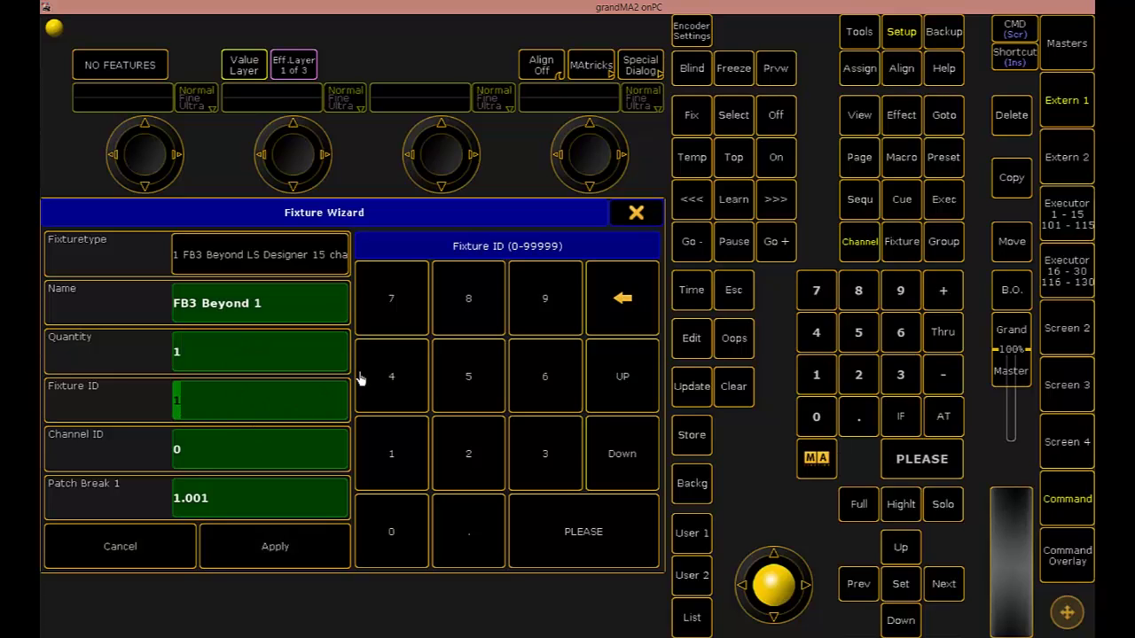
text(00)
click(259, 468)
click(264, 514)
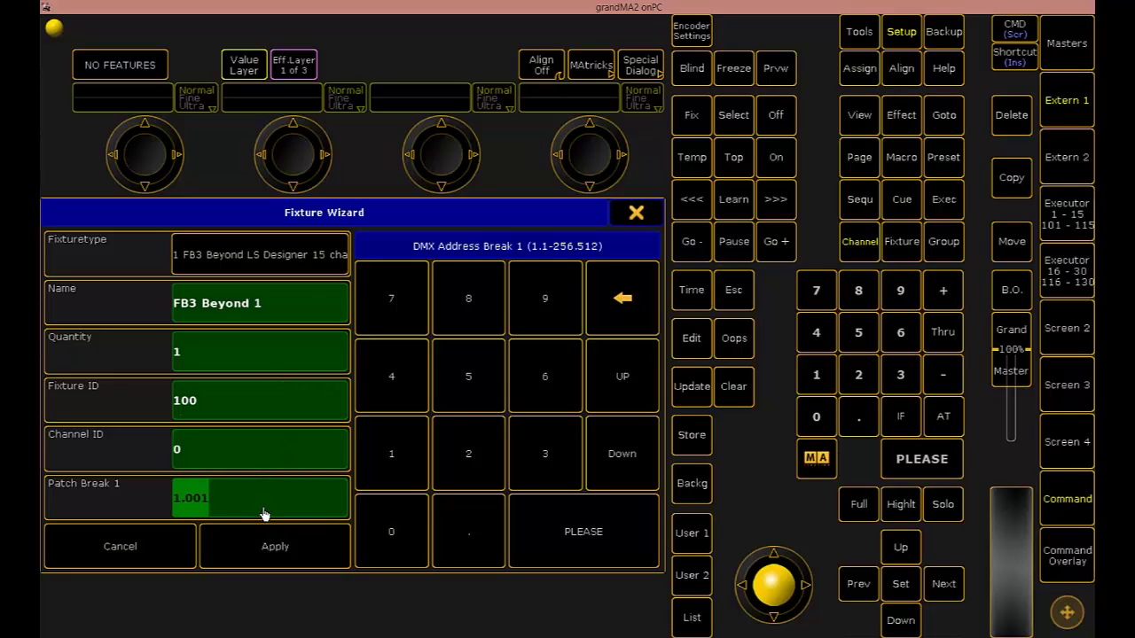
text(10.)
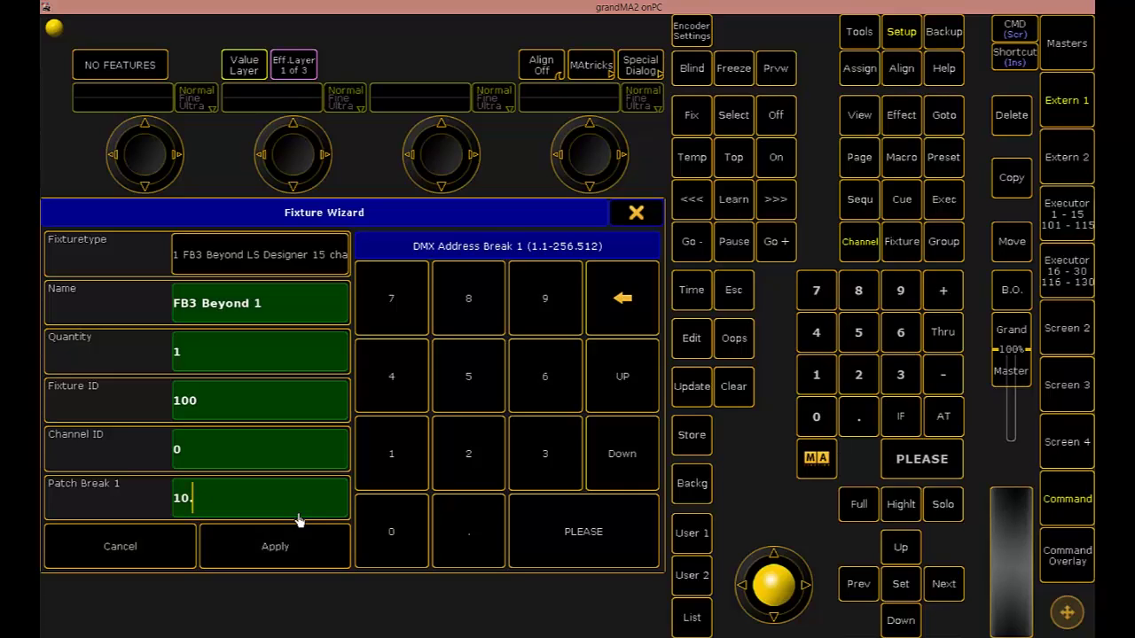
text(001)
click(275, 547)
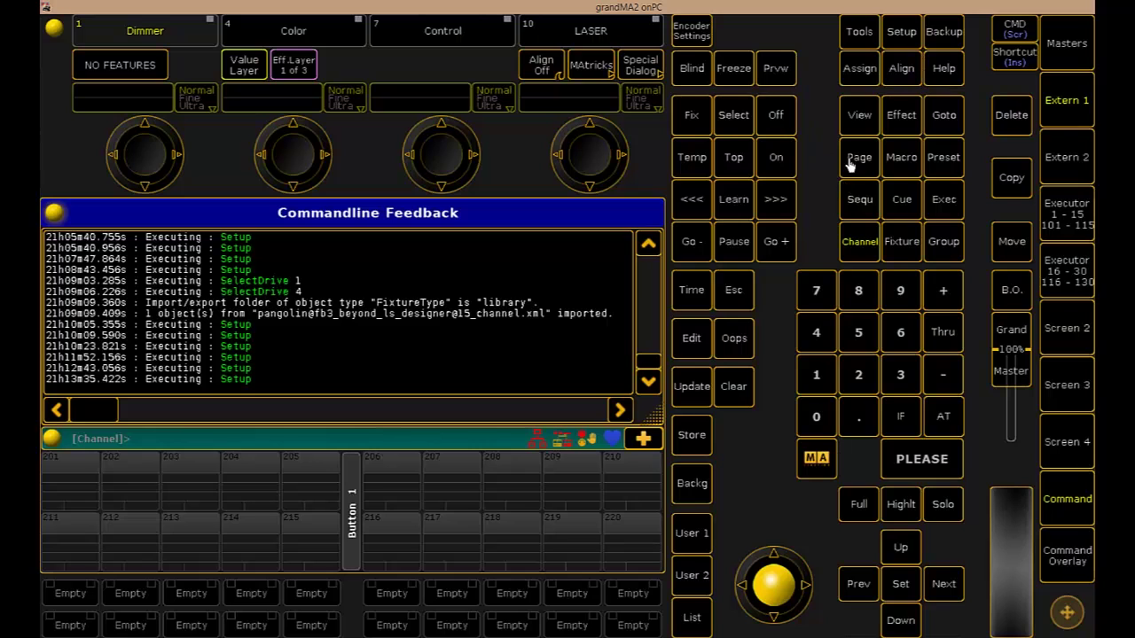
- Add a second Art-Net entry in Network Protocols with local start universe 10
click(904, 33)
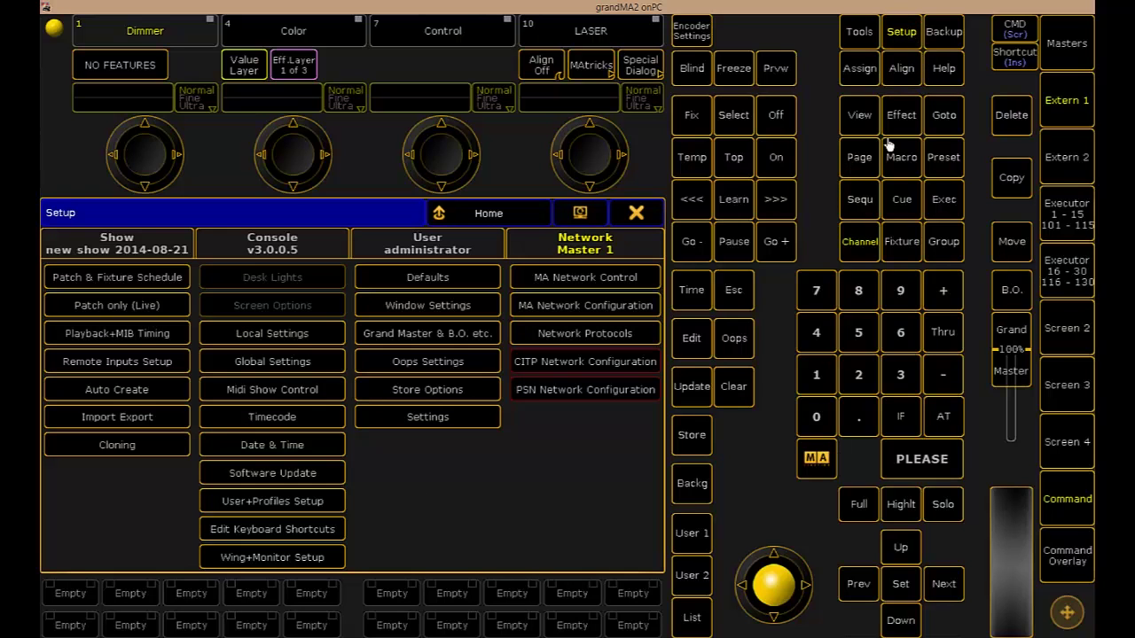
click(633, 336)
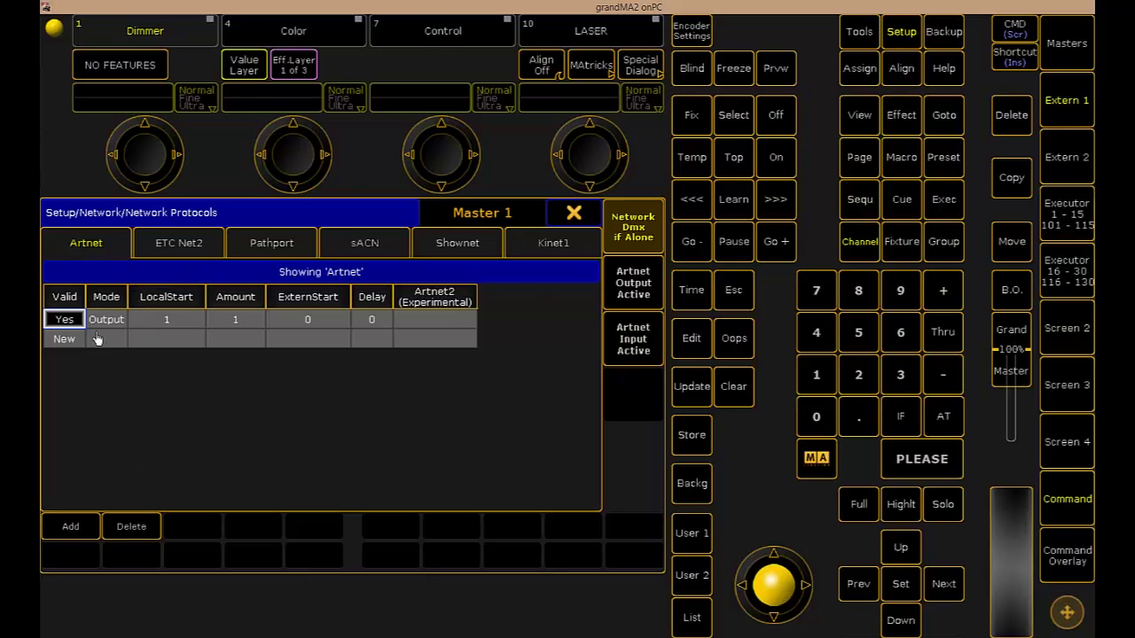
click(86, 537)
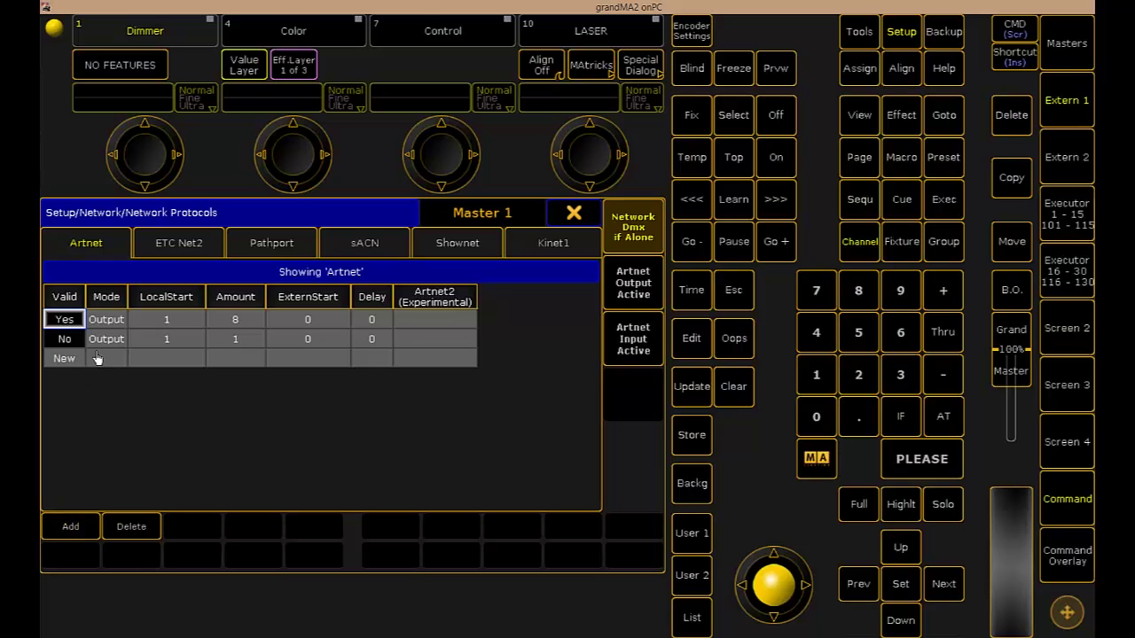
click(114, 345)
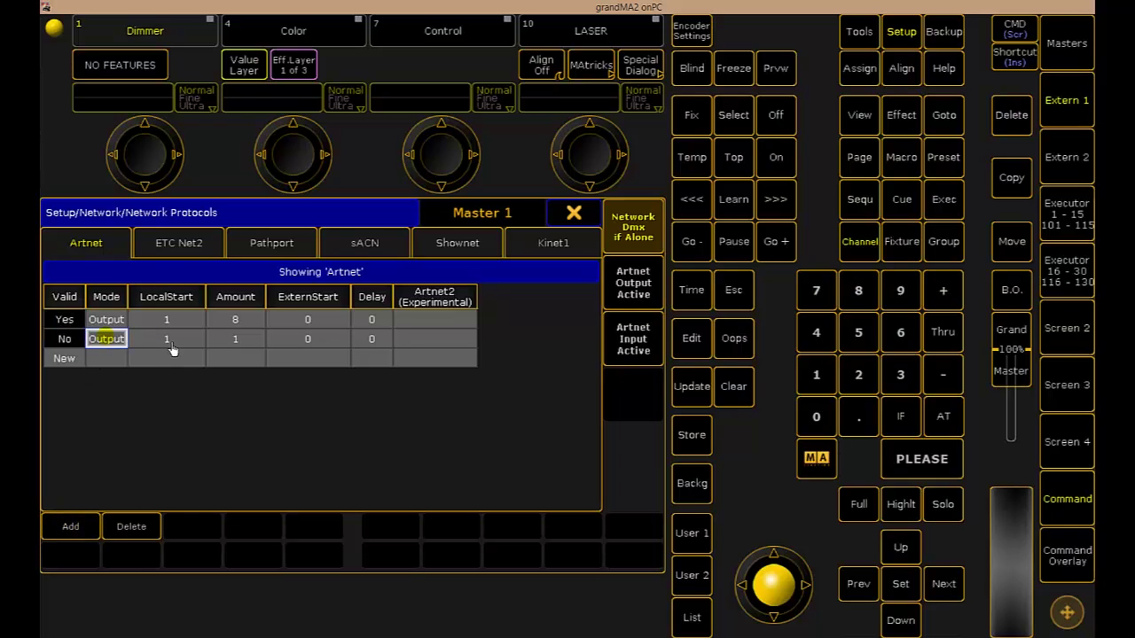
click(177, 348)
click(177, 349)
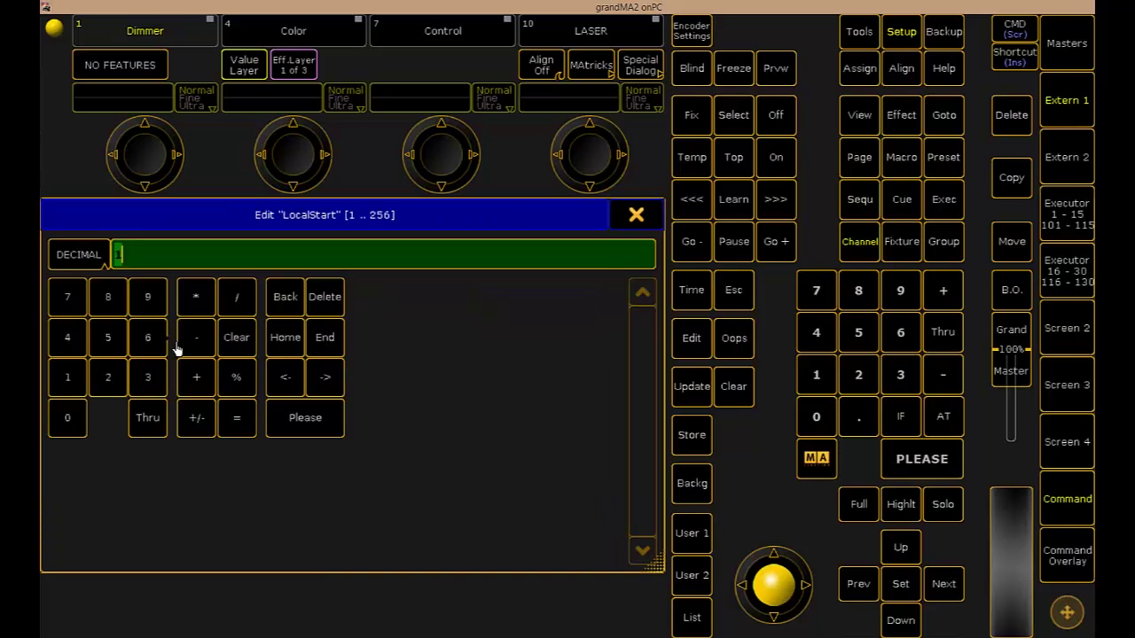
click(84, 383)
click(74, 432)
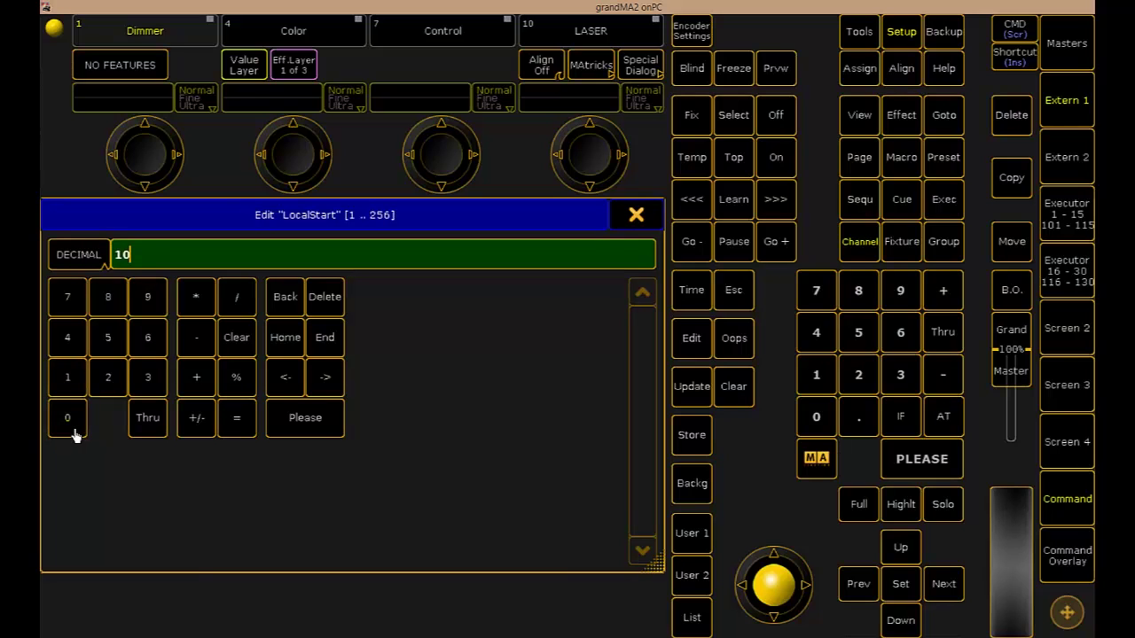
click(305, 418)
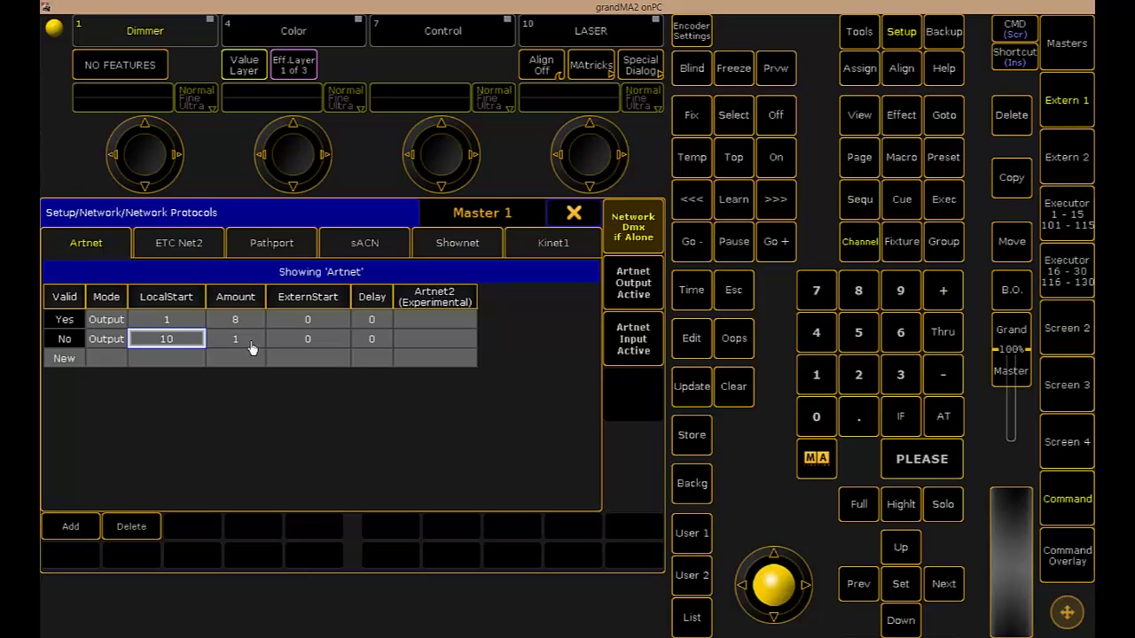
- Give the new Art-Net entry an amount of 1 and external start universe 10
click(251, 349)
click(84, 390)
click(312, 436)
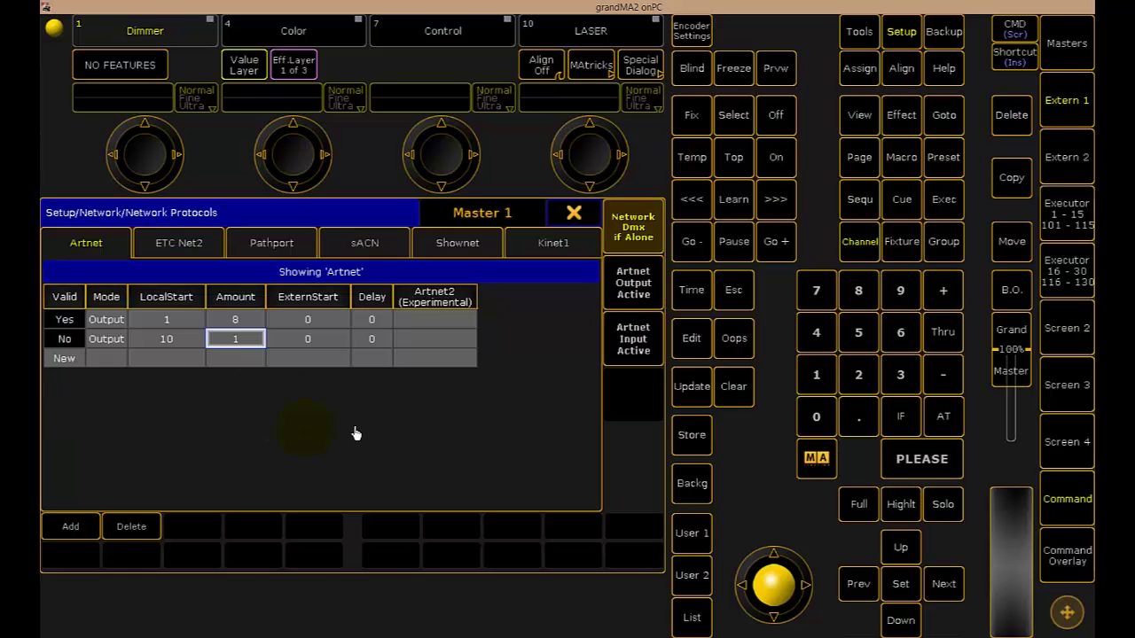
click(315, 339)
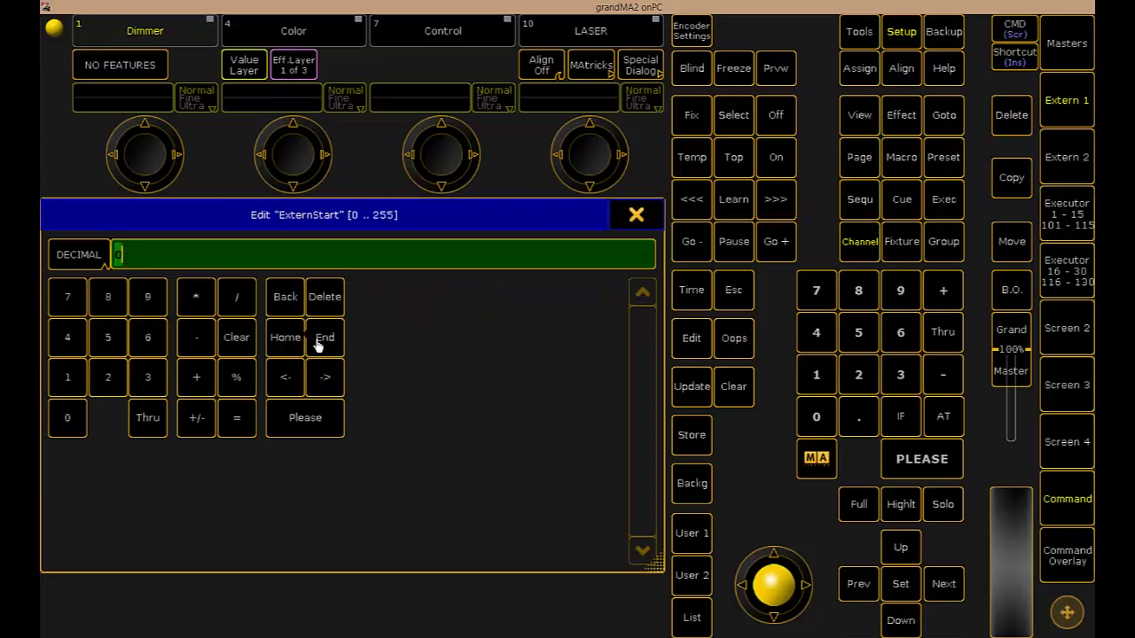
click(79, 385)
click(76, 431)
click(342, 433)
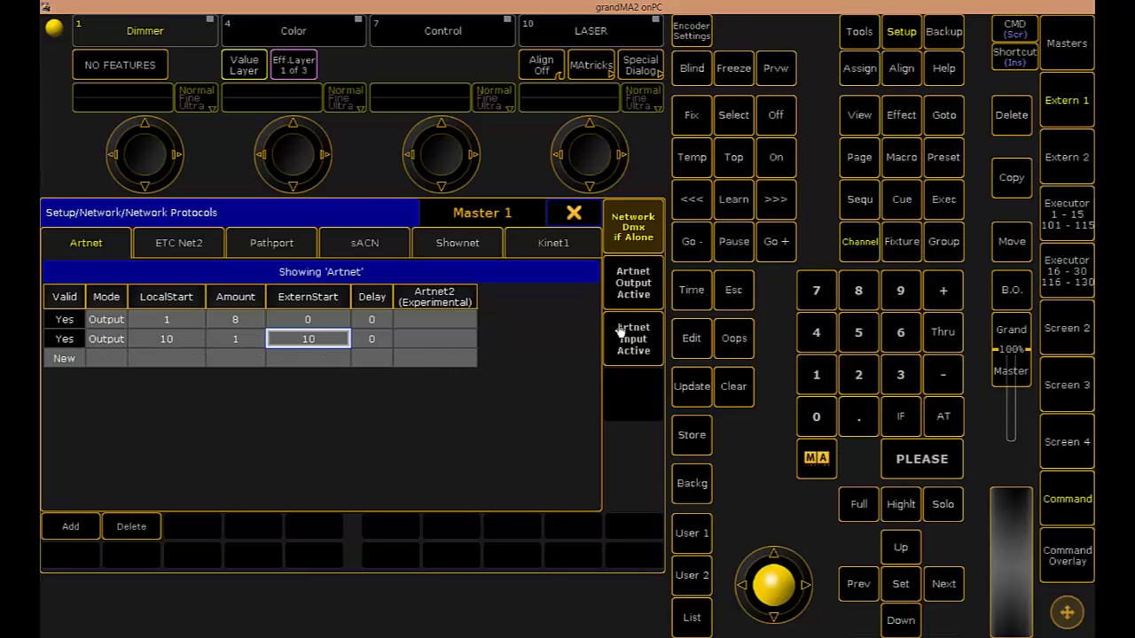
- Switch Art-Net output on and close the network protocol and setup windows
click(645, 300)
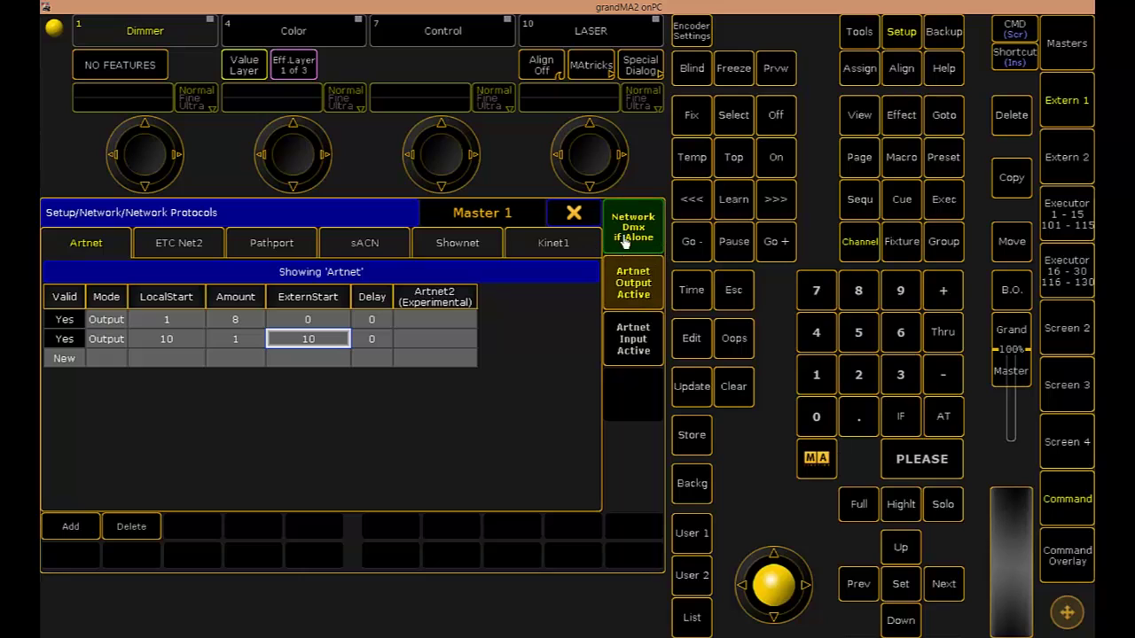
click(573, 215)
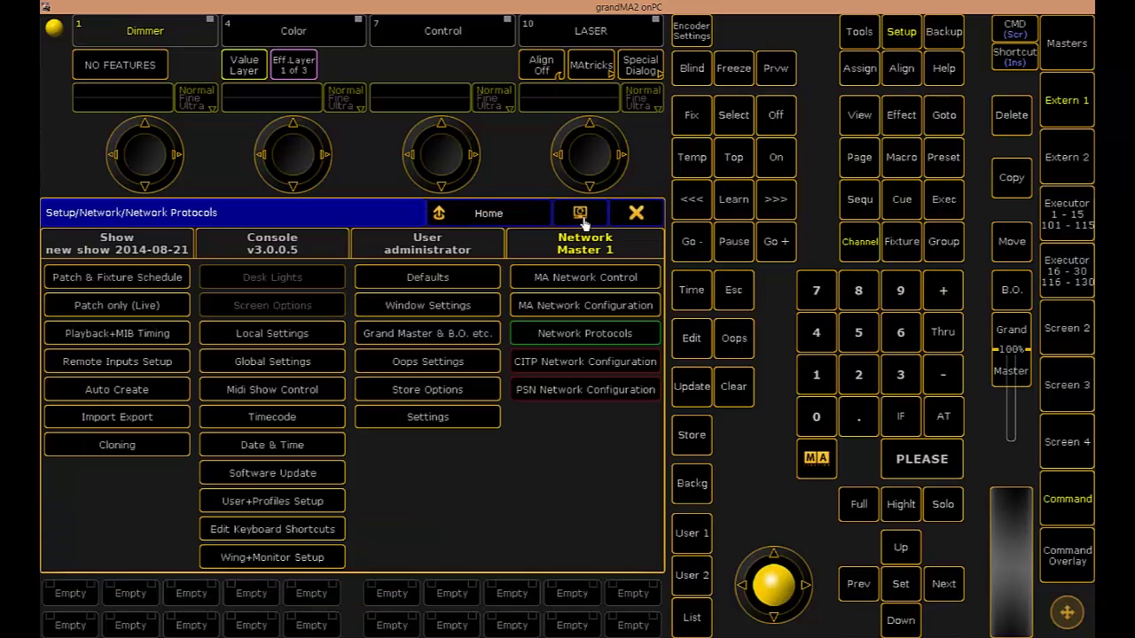
click(648, 217)
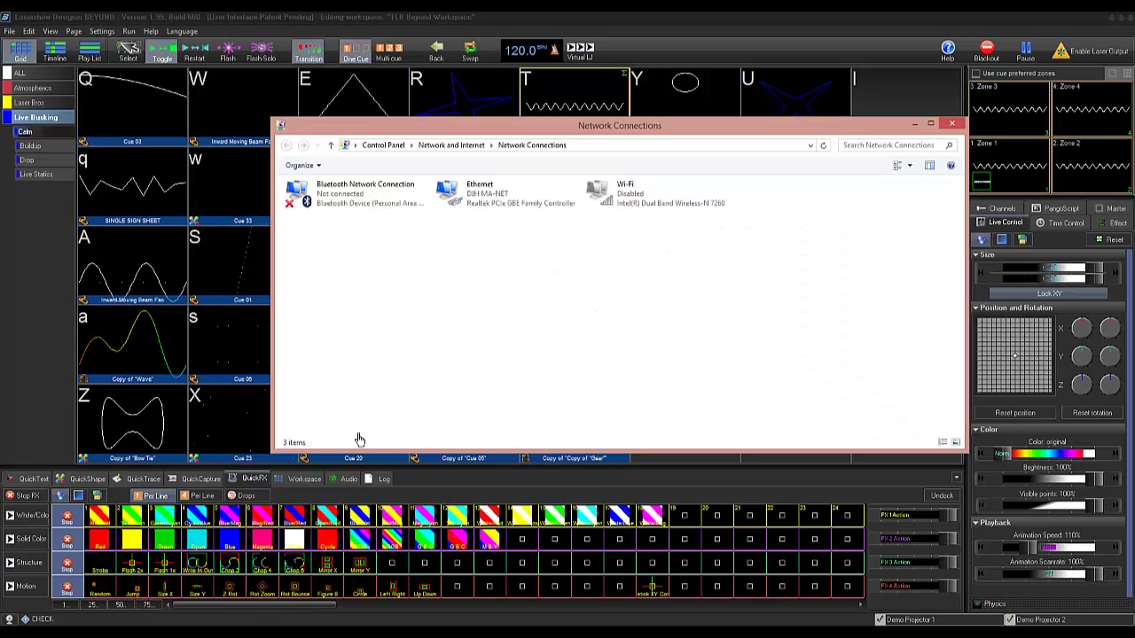
- Give Ethernet a fixed IPv4 address 2.0.0.8, mask 255.0.0.0, and close the network windows
double_click(487, 203)
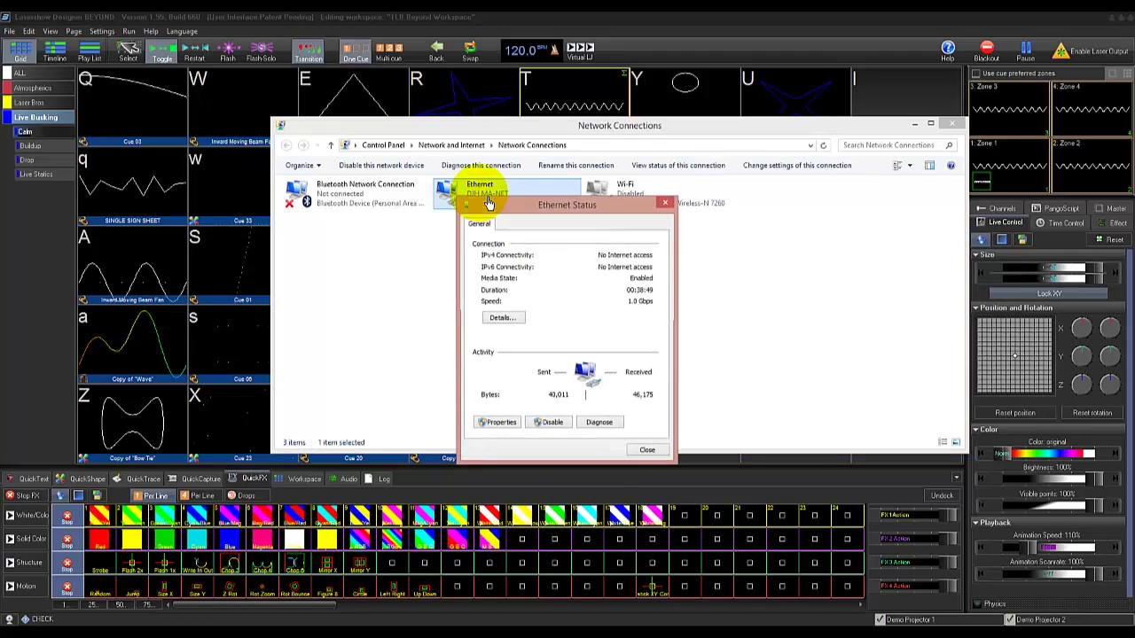
click(499, 423)
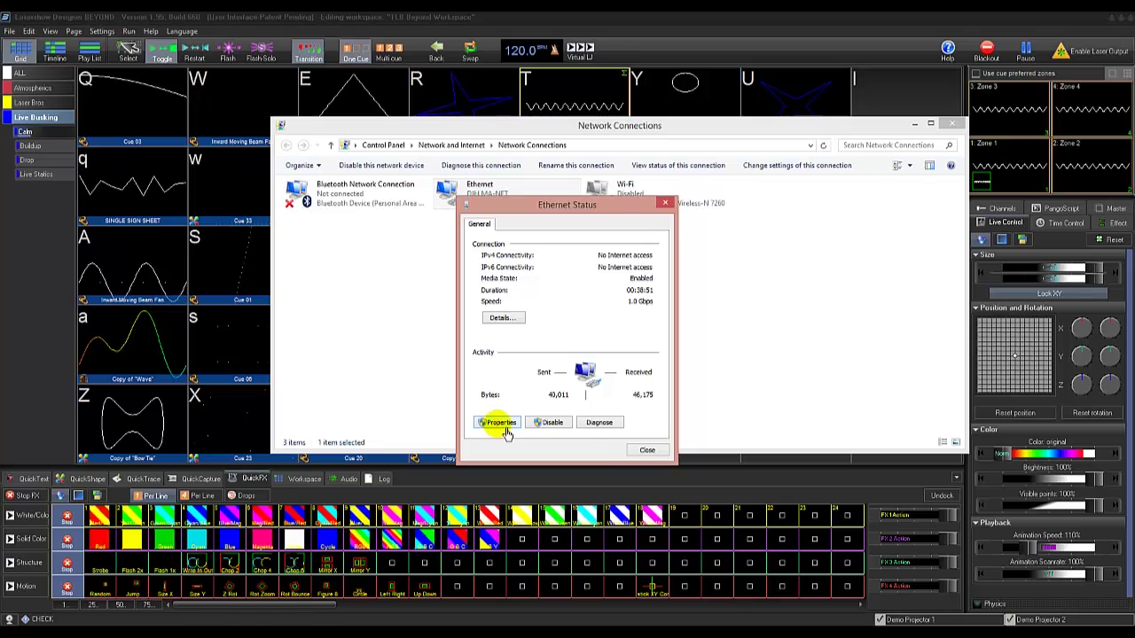
scroll(661, 352, down, 1)
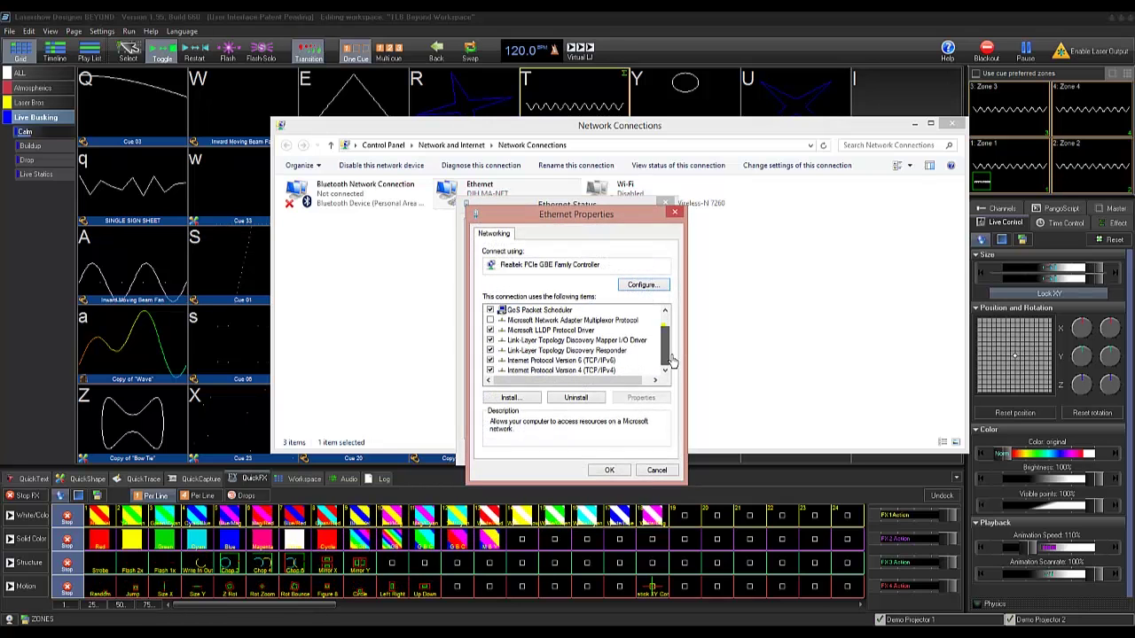
double_click(582, 369)
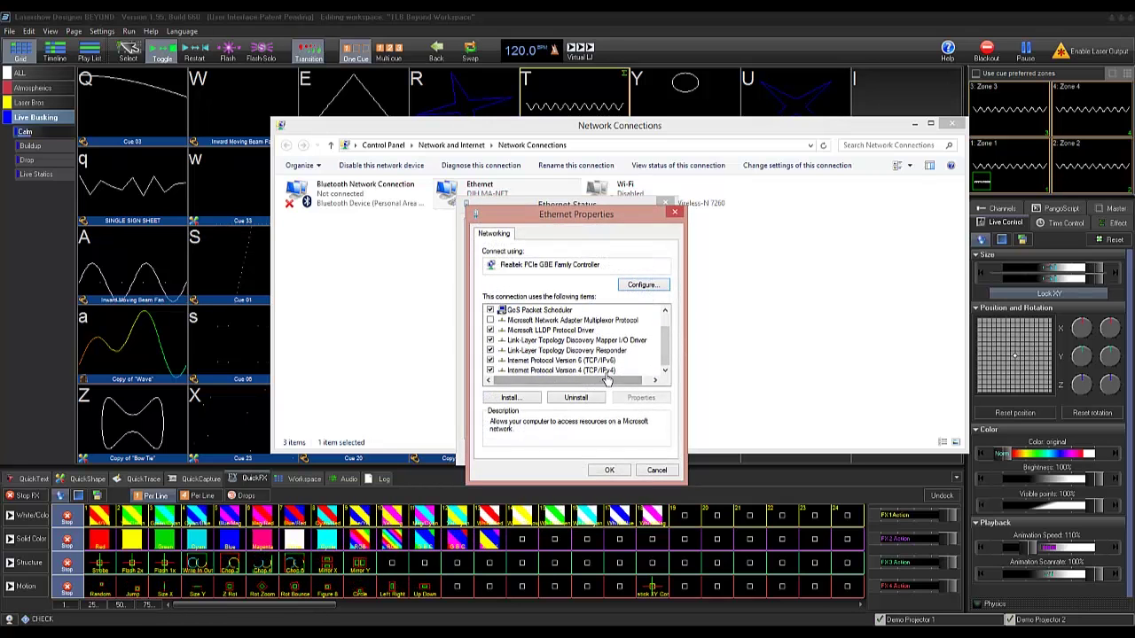
click(559, 345)
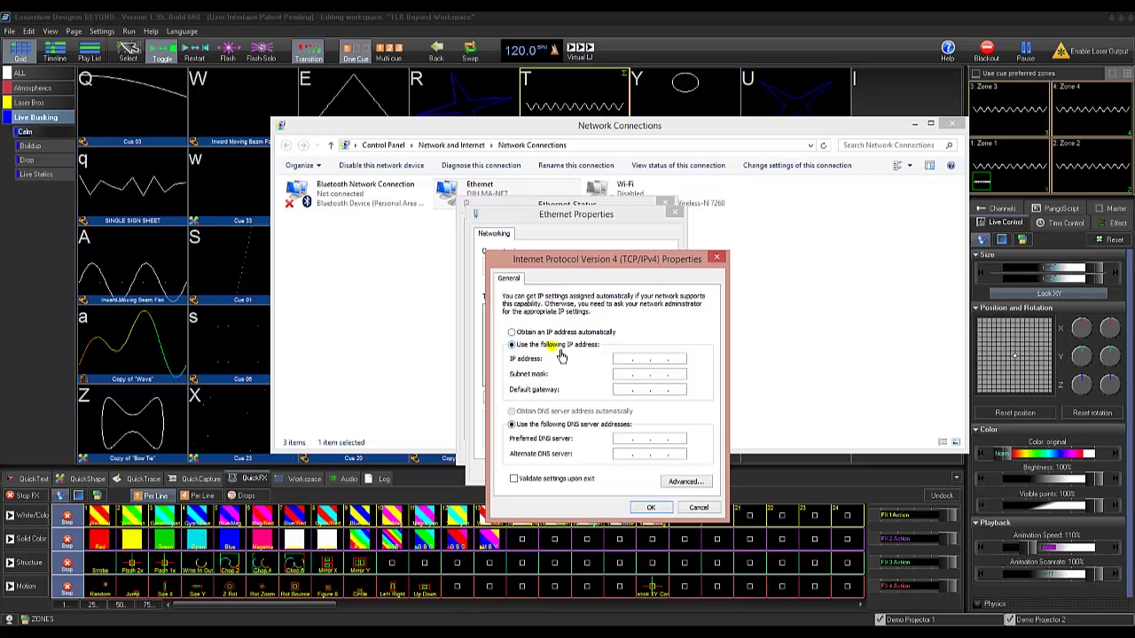
text(2)
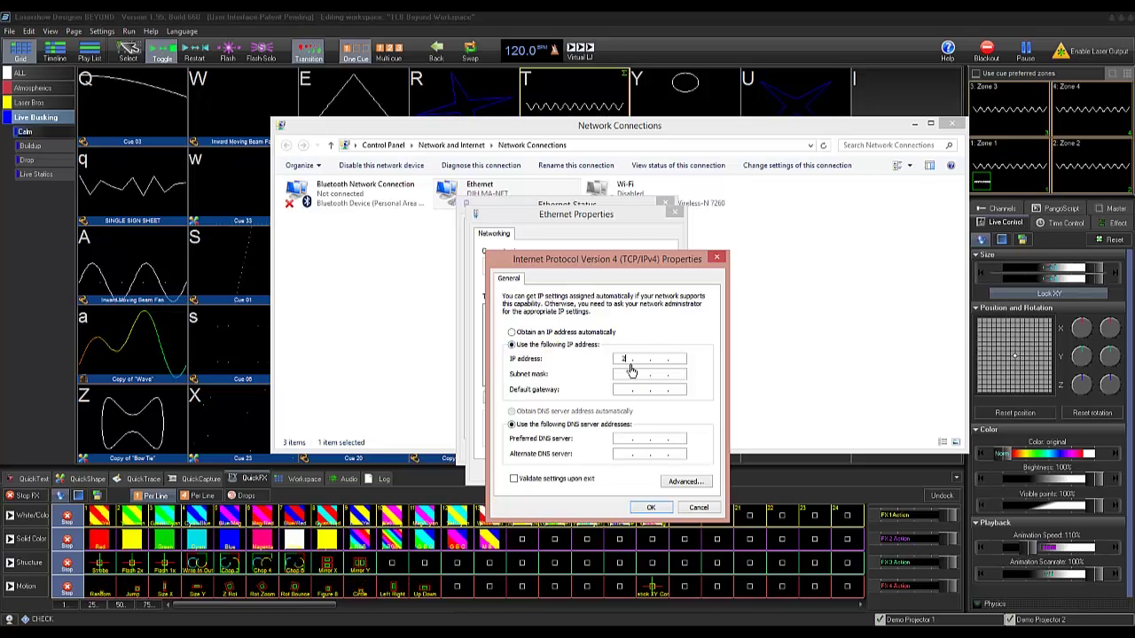
text(.)
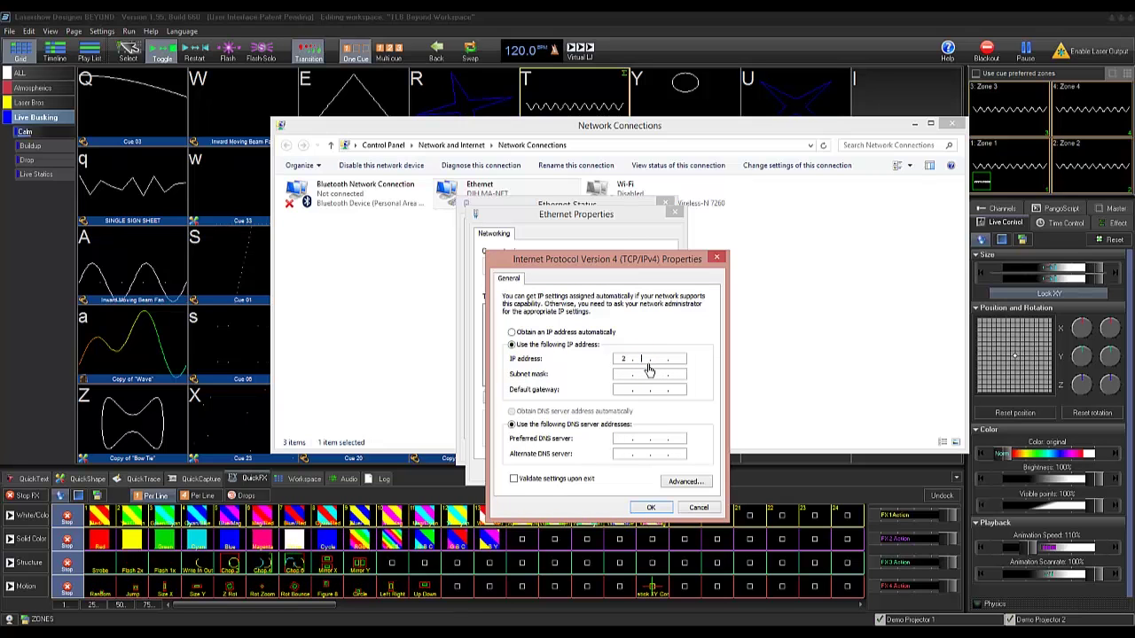
text(0.0.8)
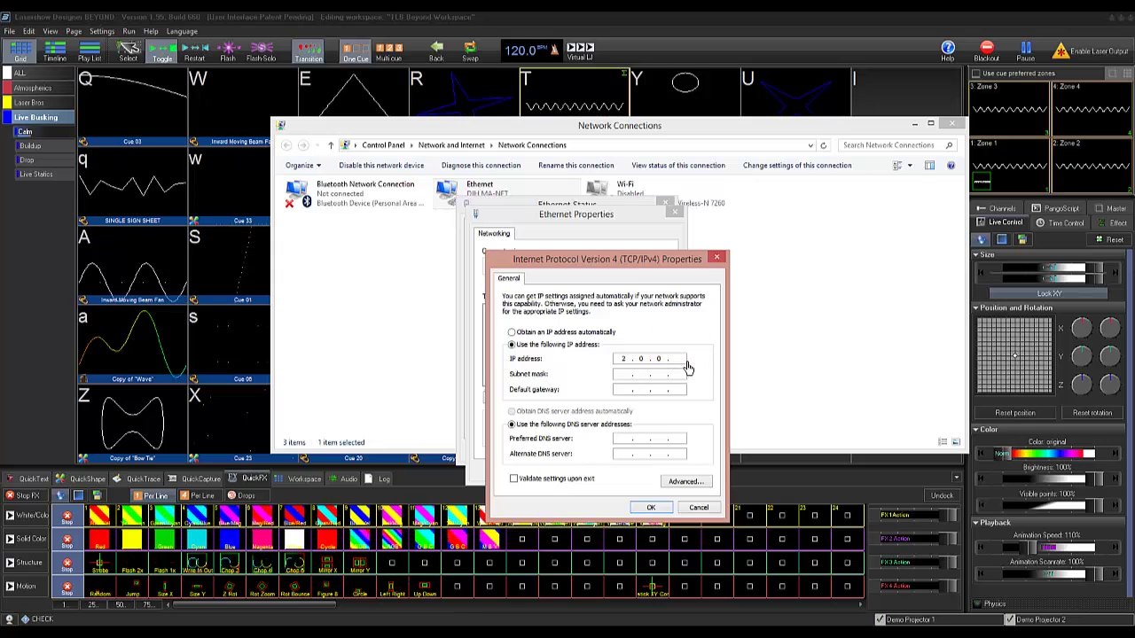
click(629, 376)
click(630, 377)
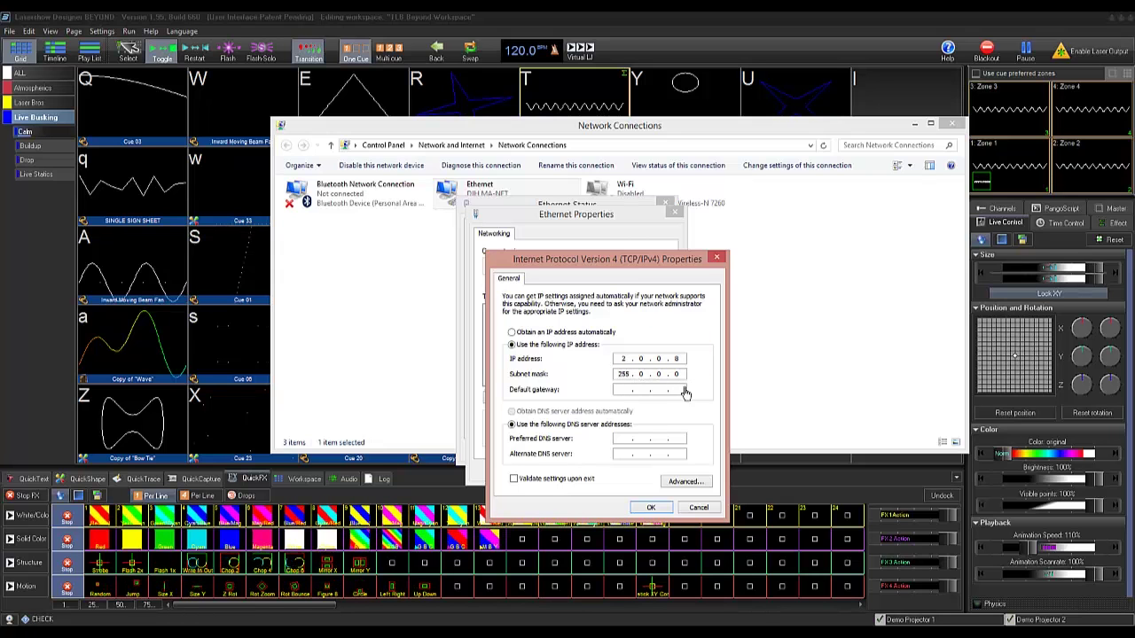
click(664, 512)
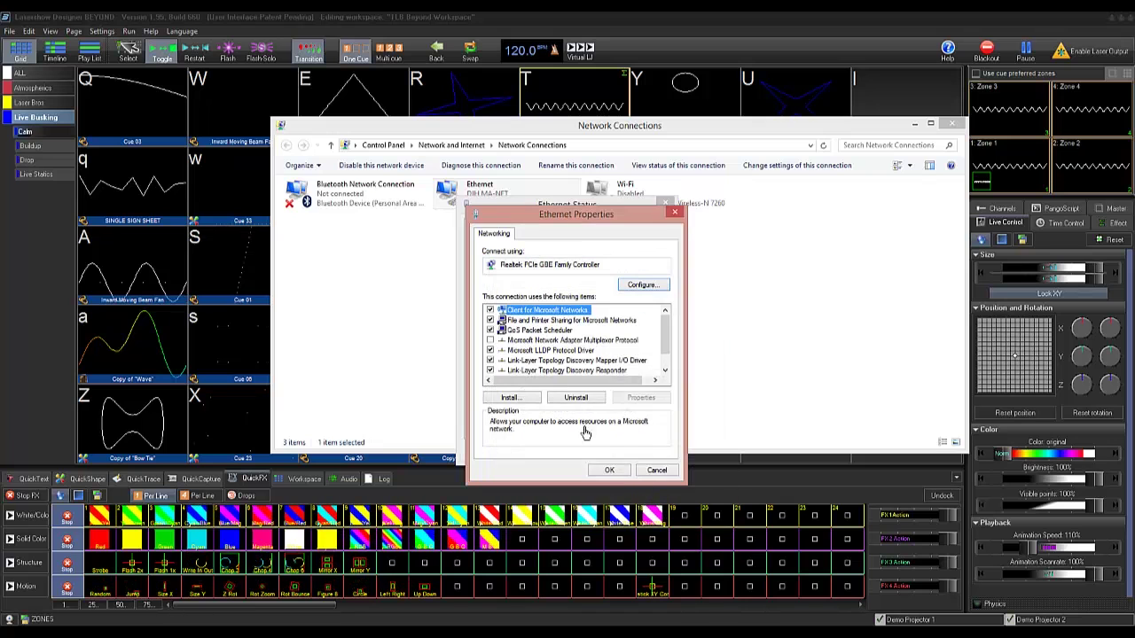
click(620, 476)
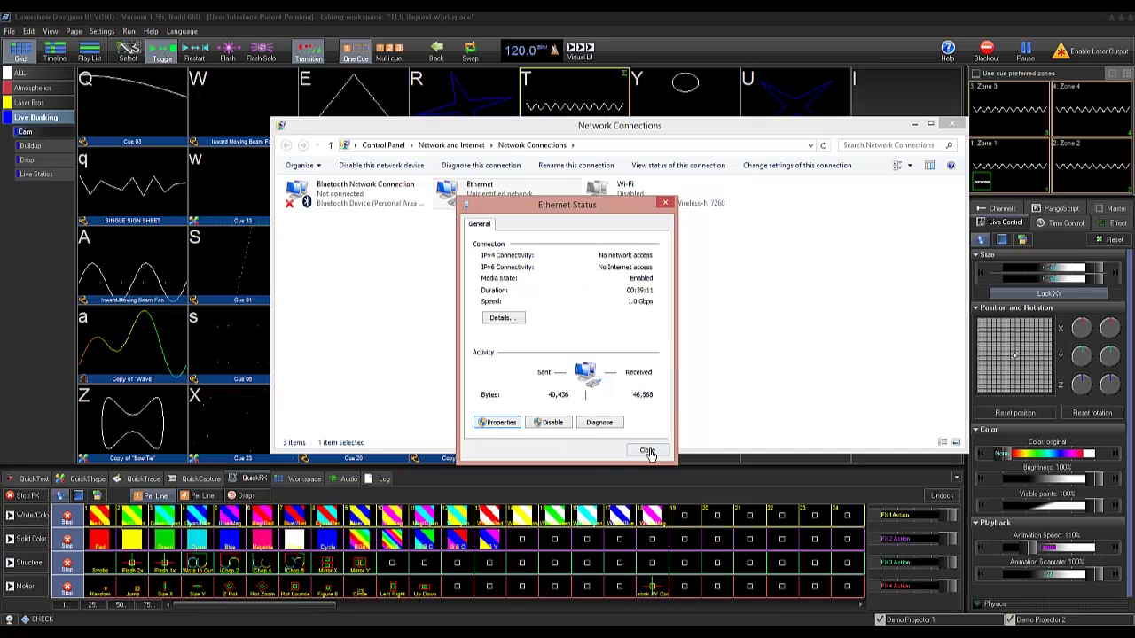
click(648, 449)
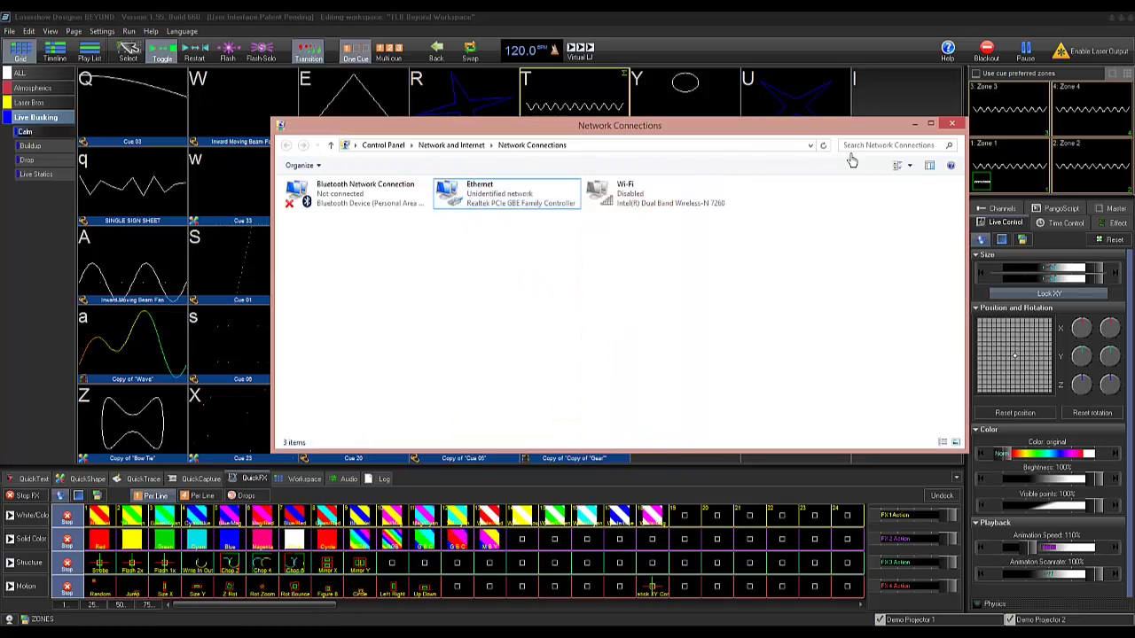
click(952, 125)
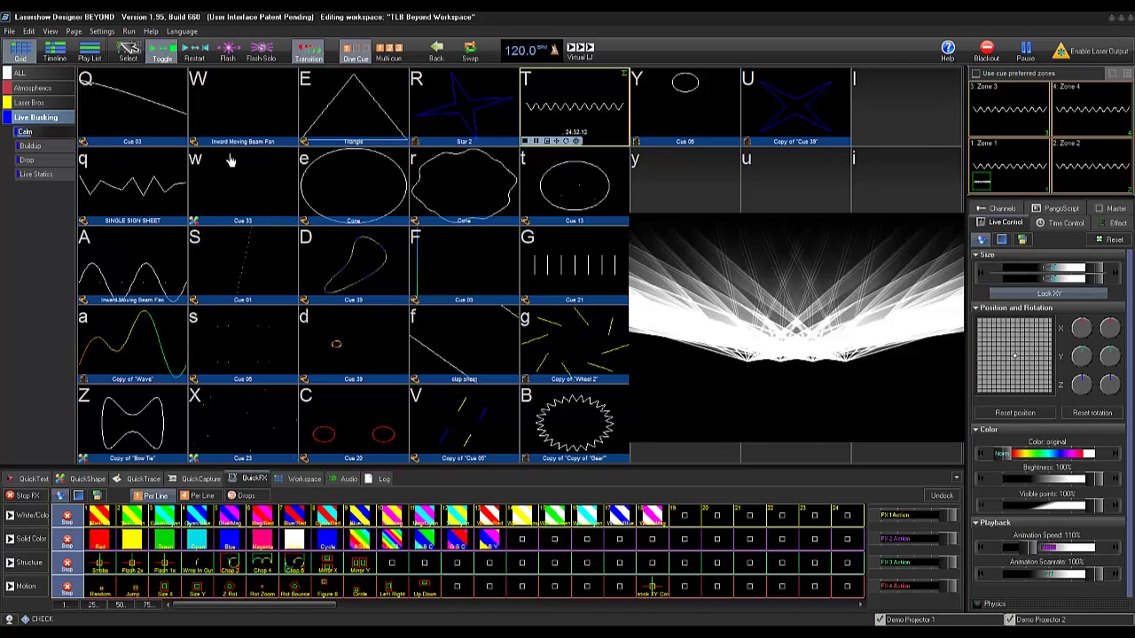
- In DMX / Art-Net Setup, set input Universe 1 to Art-Net subnet 0, universe 10
click(102, 31)
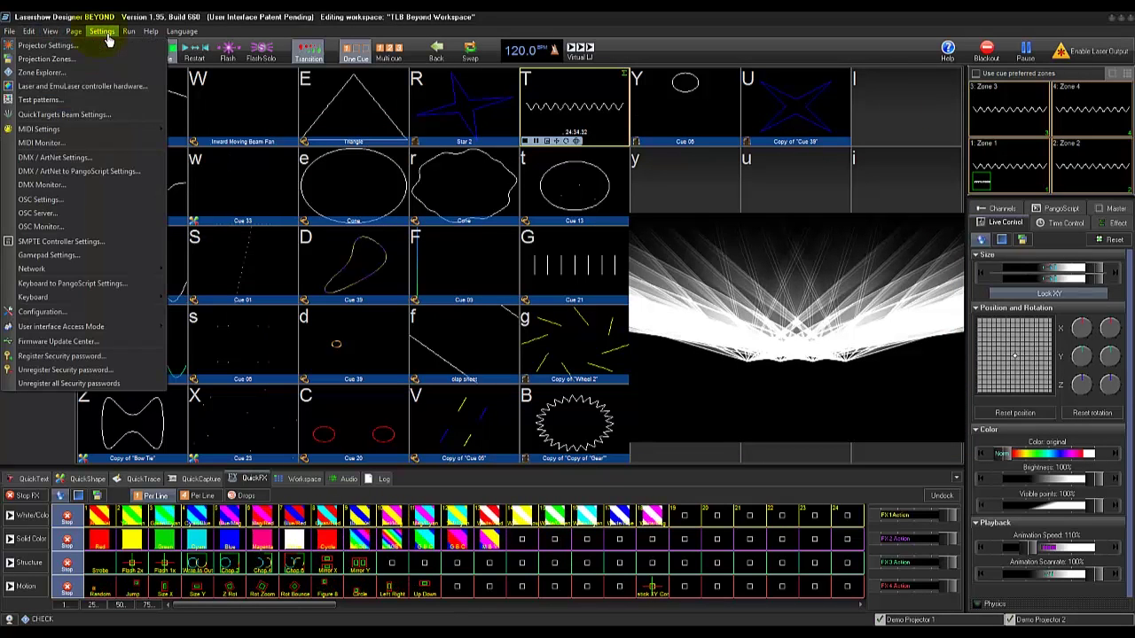
click(107, 160)
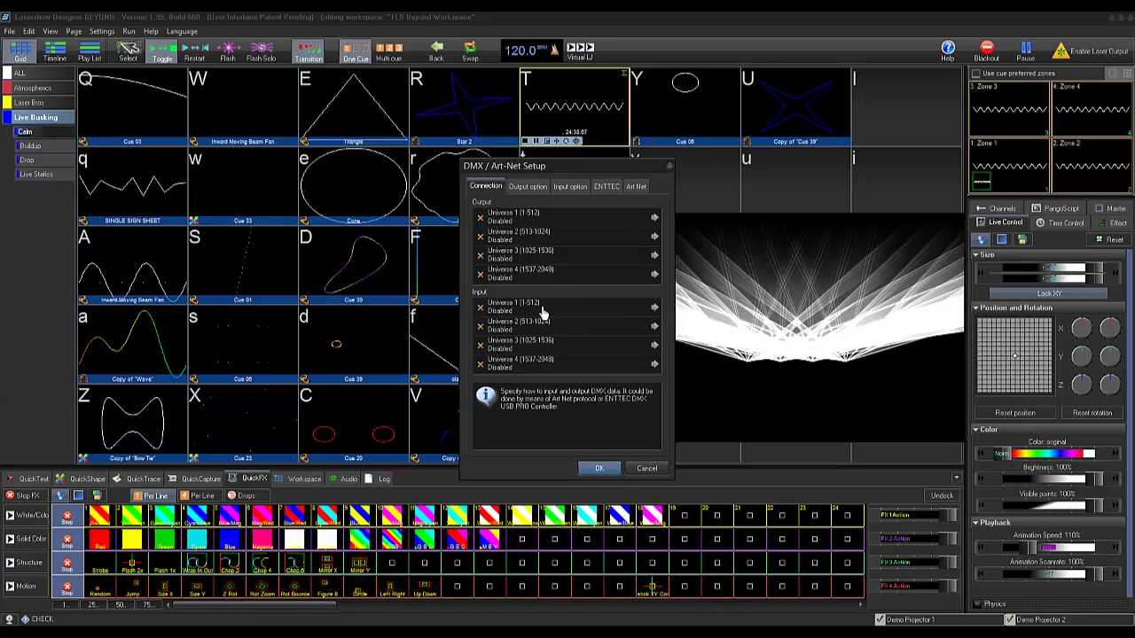
click(568, 312)
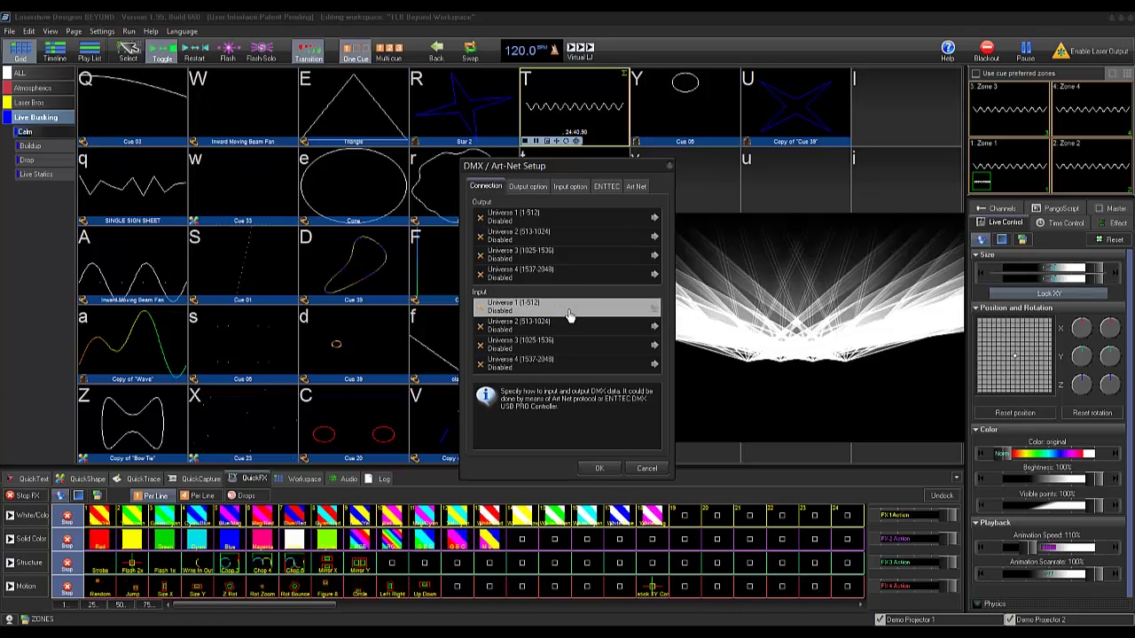
click(621, 345)
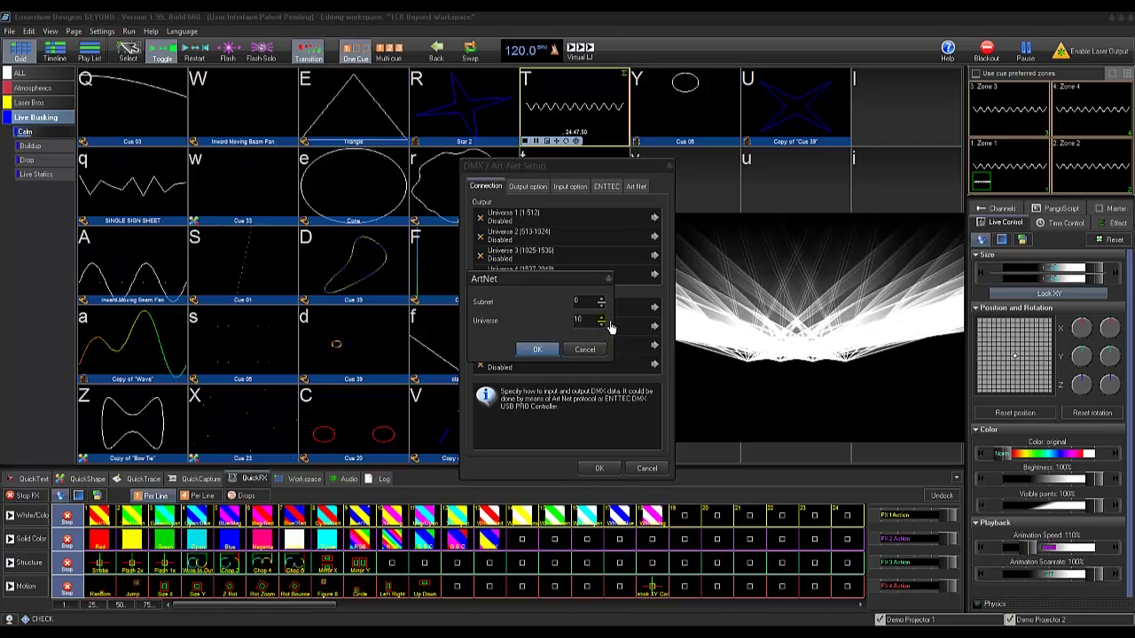
click(538, 350)
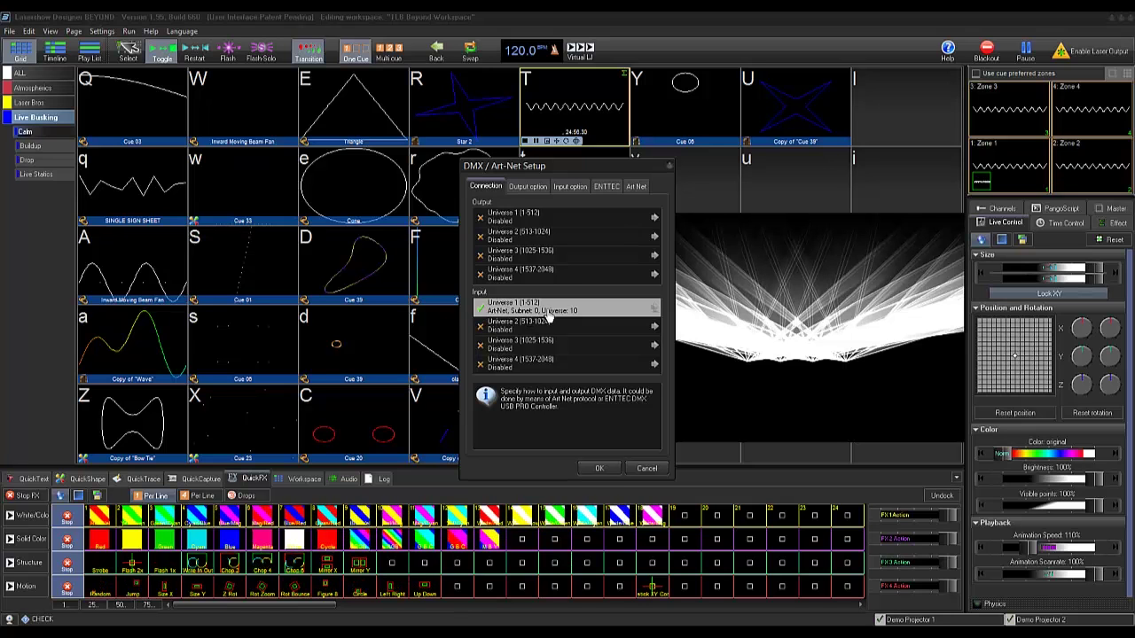
- Tick 'Enable FB3-style DMX IN control' on the Input tab and confirm with OK
click(571, 188)
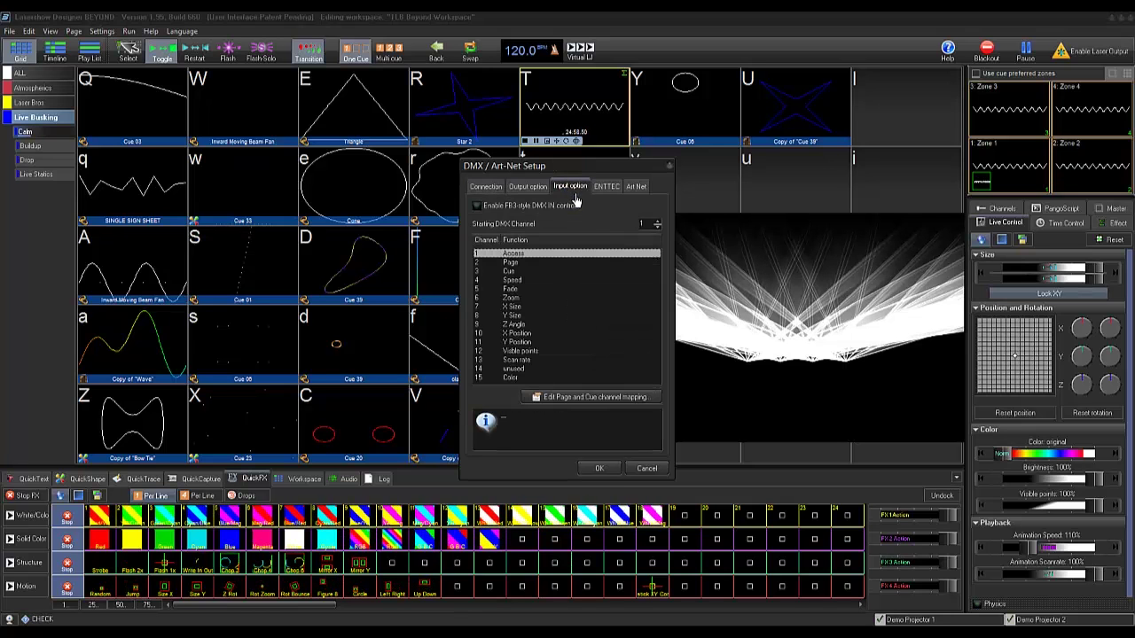
click(479, 208)
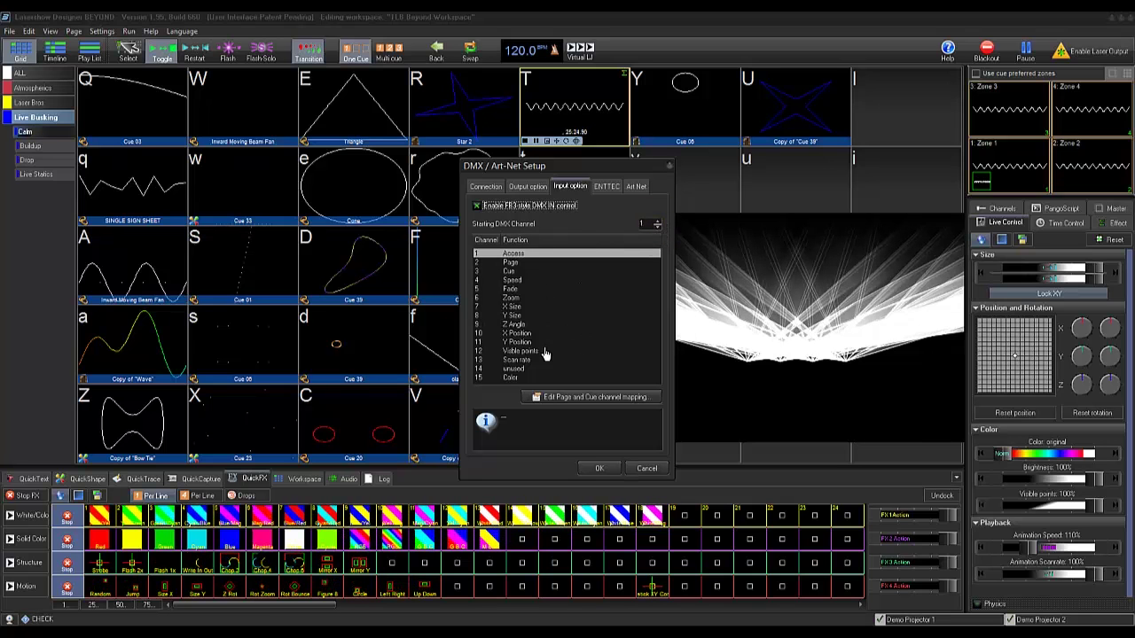
click(597, 467)
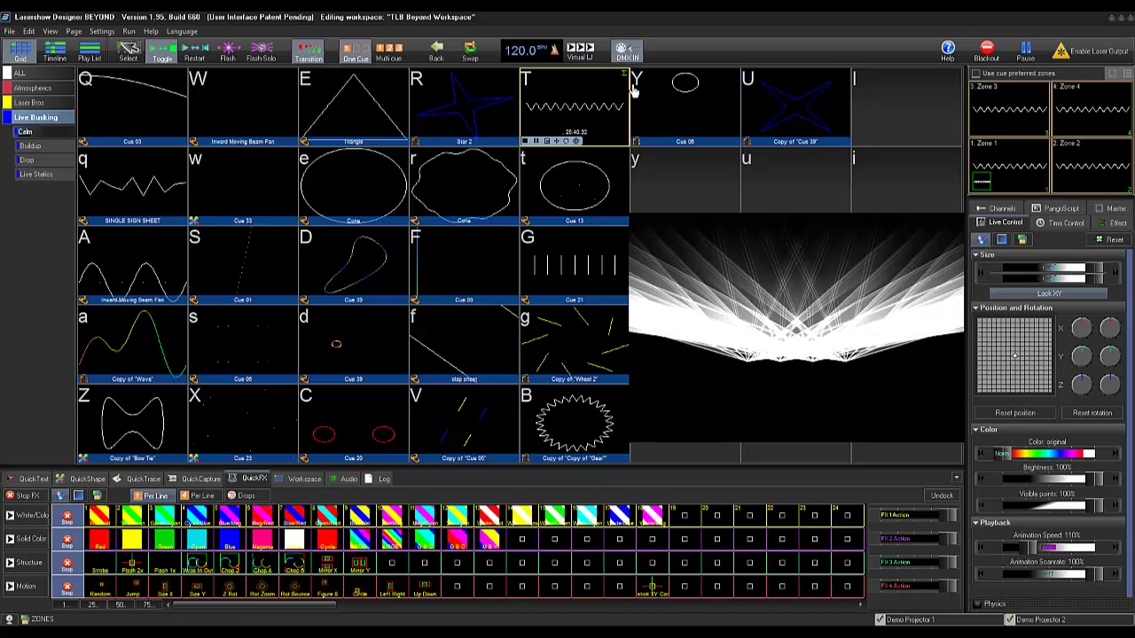
- Turn on 'Show DMX/ArtNet/Channels Monitor' from the View menu
click(51, 33)
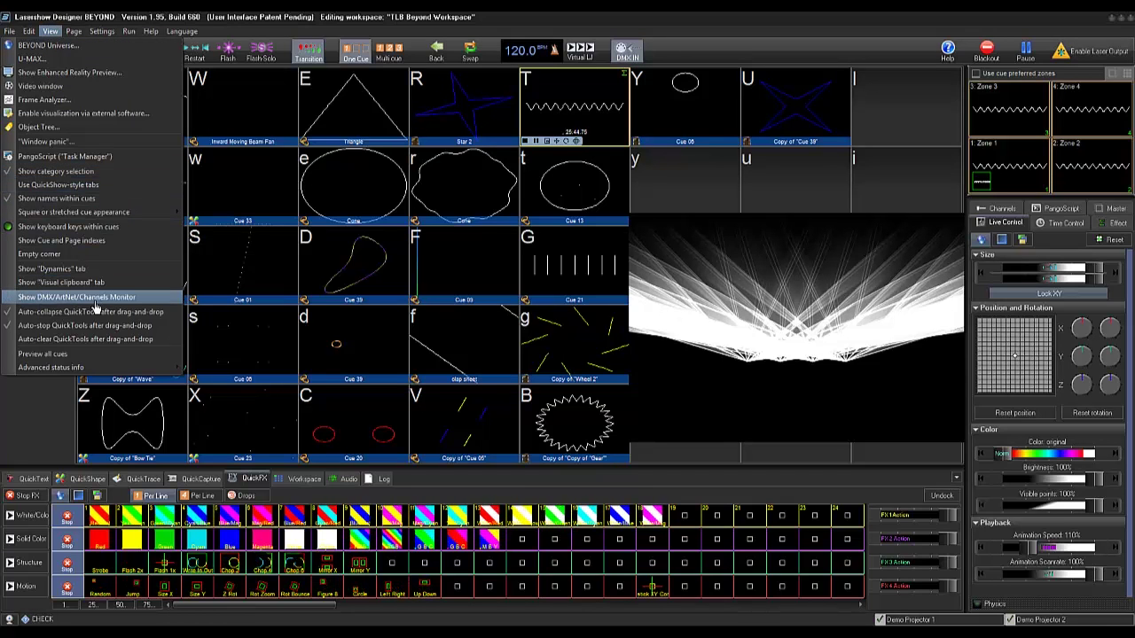
click(53, 300)
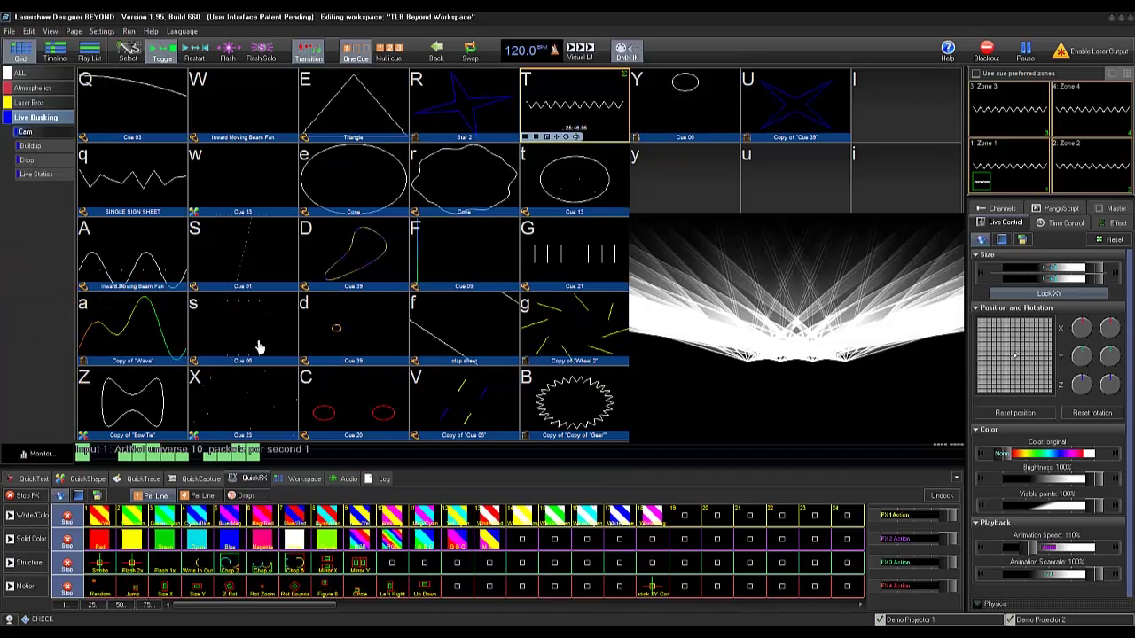